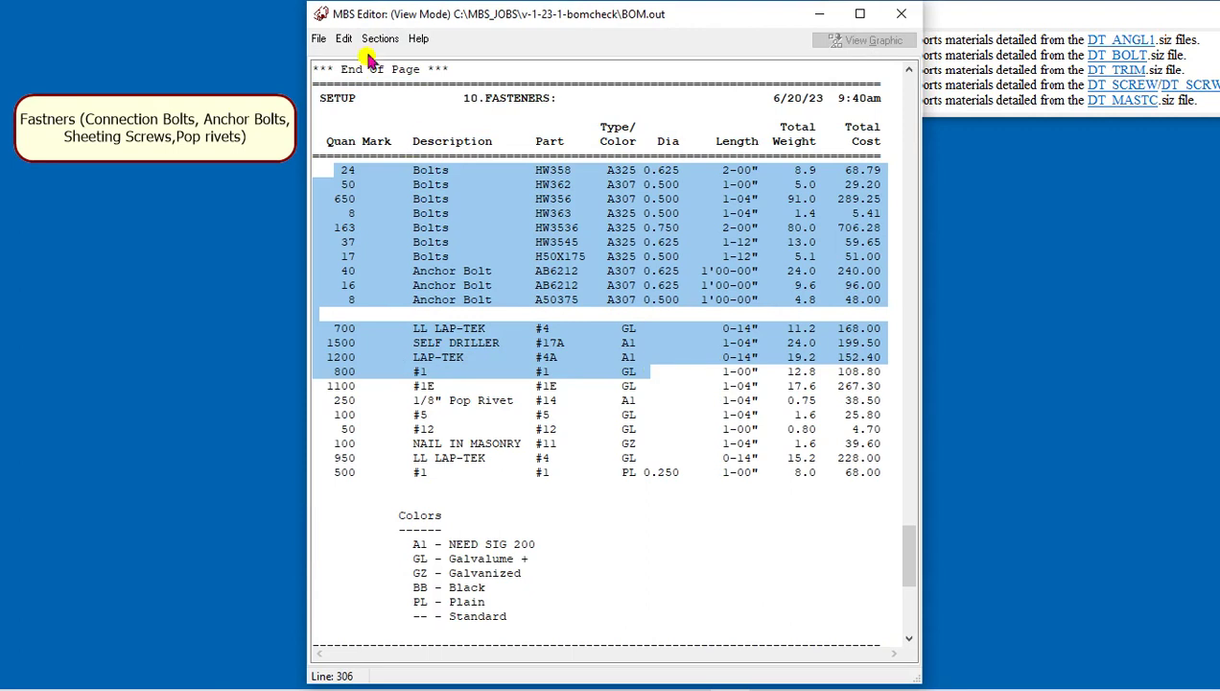
- In the BOM report, highlight the item lines from the flange braces through CA-1 under 6.ANGLES, and all items under 7.TRIM
{"action": "left_click", "coordinate": [379, 38]}
{"action": "left_click", "coordinate": [419, 164]}
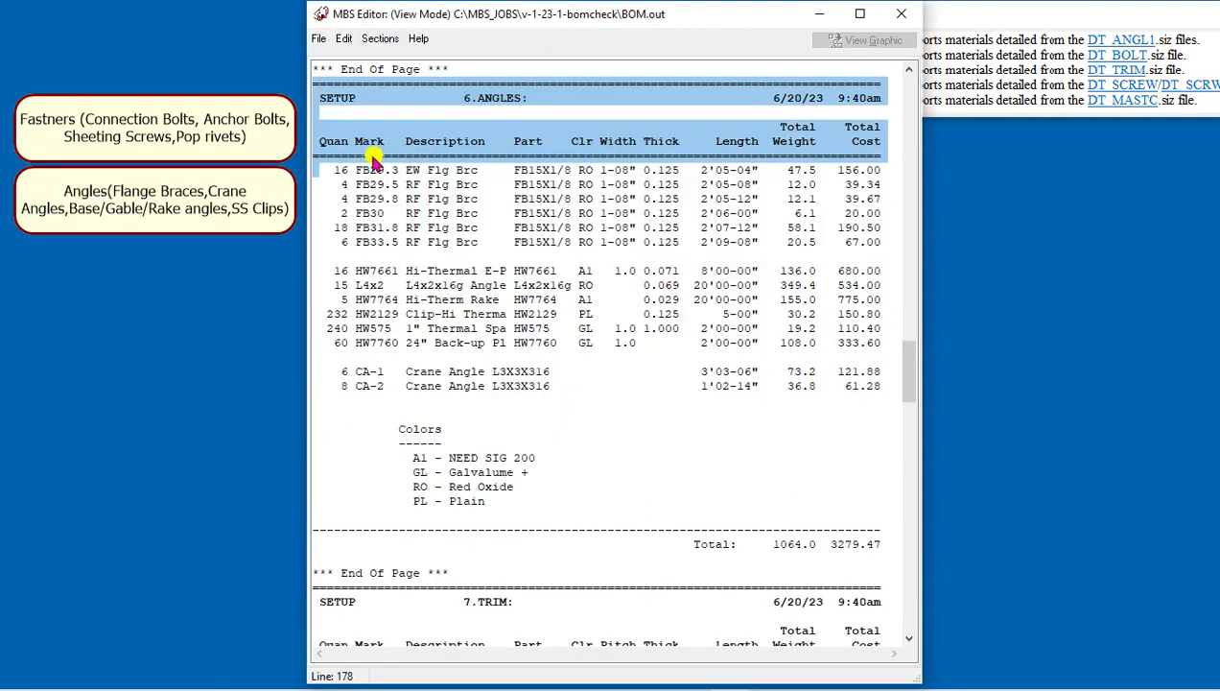
{"action": "left_click_drag", "start_coordinate": [357, 168], "coordinate": [755, 366]}
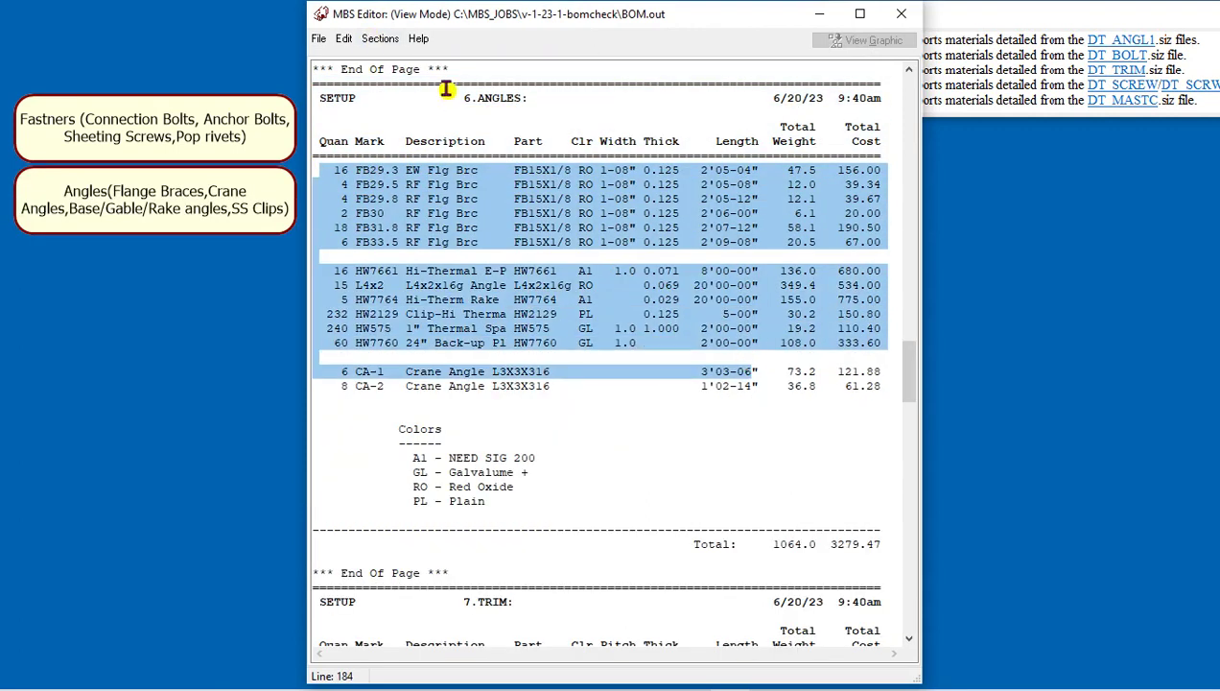
{"action": "left_click", "coordinate": [380, 39]}
{"action": "left_click", "coordinate": [413, 178]}
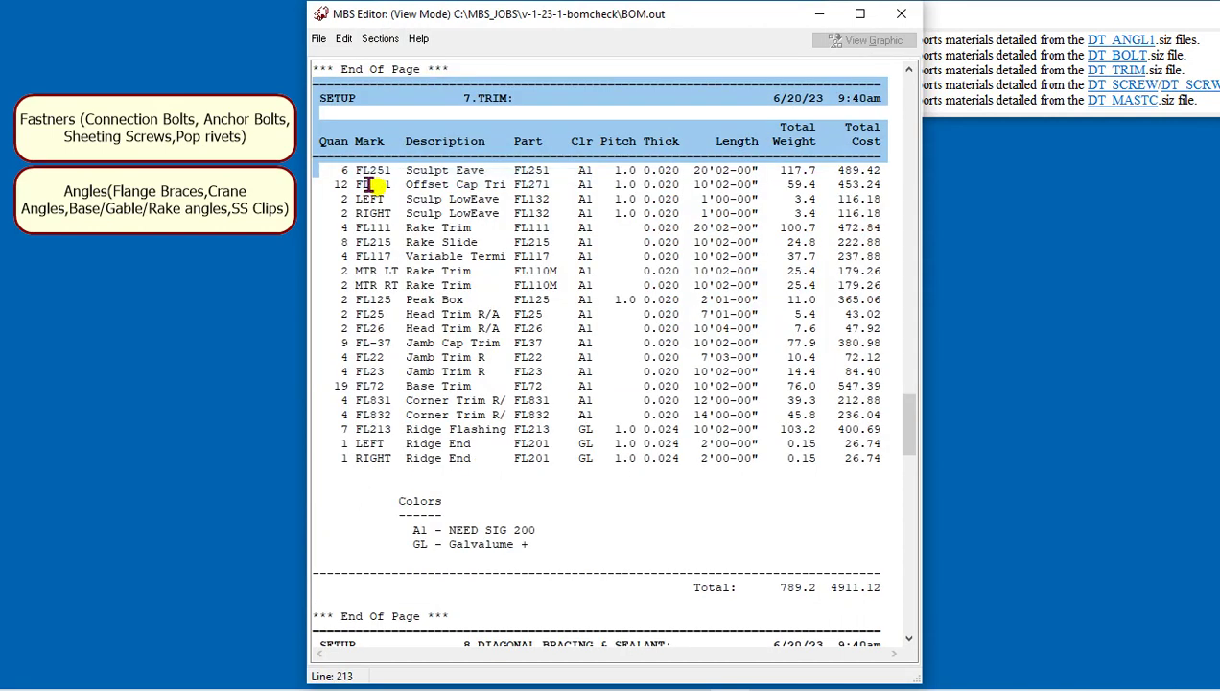
{"action": "left_click_drag", "start_coordinate": [336, 170], "coordinate": [791, 461]}
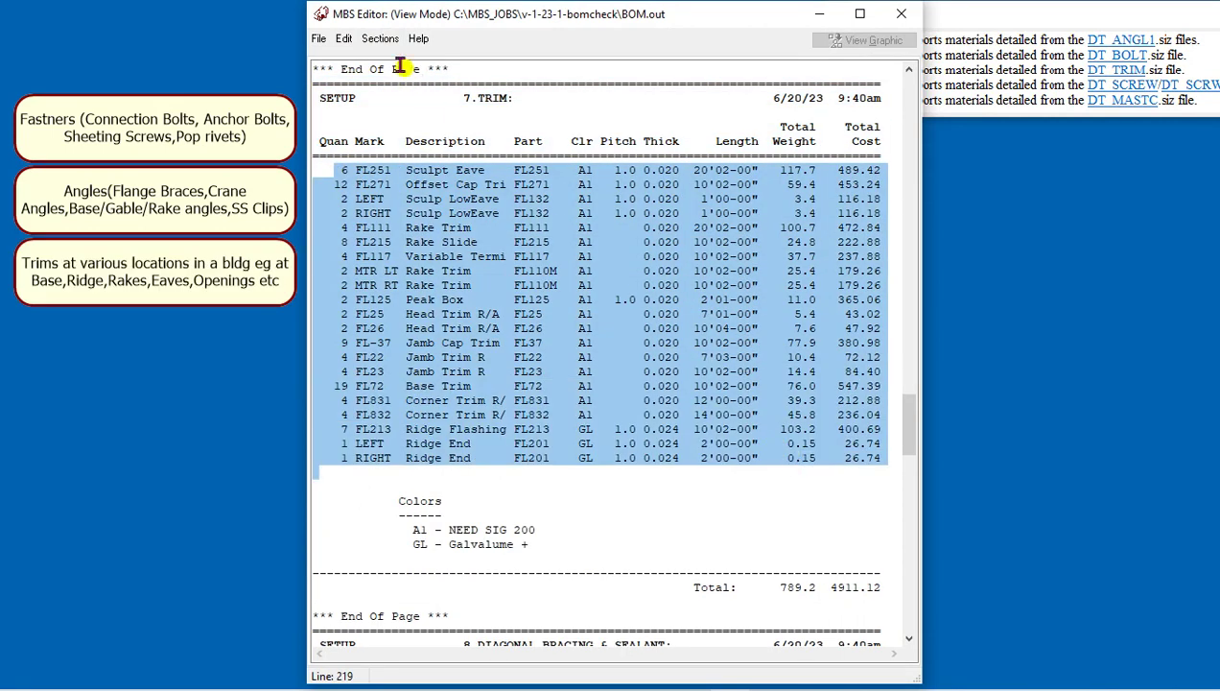
- Highlight the closure and sealant lines from HW426 to HW430 under 8.DIAGONAL BRACING & SEALANT, and close the BOM report
{"action": "left_click", "coordinate": [380, 38]}
{"action": "left_click", "coordinate": [456, 198]}
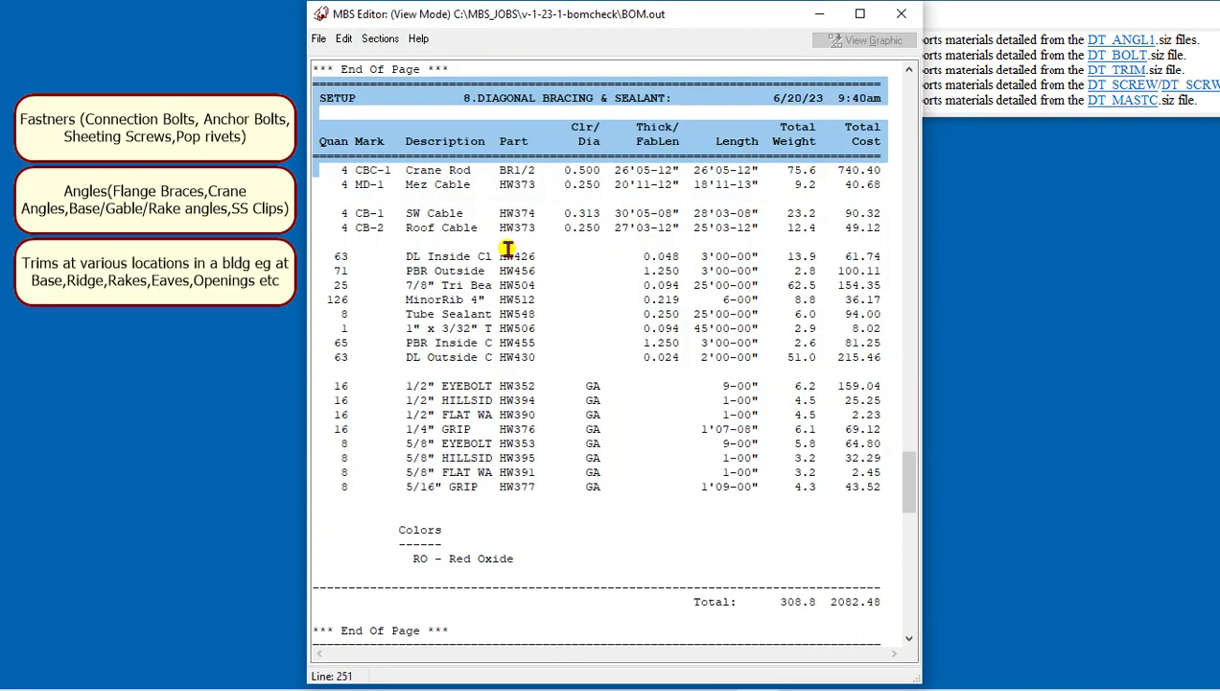
{"action": "left_click_drag", "start_coordinate": [334, 252], "coordinate": [606, 357]}
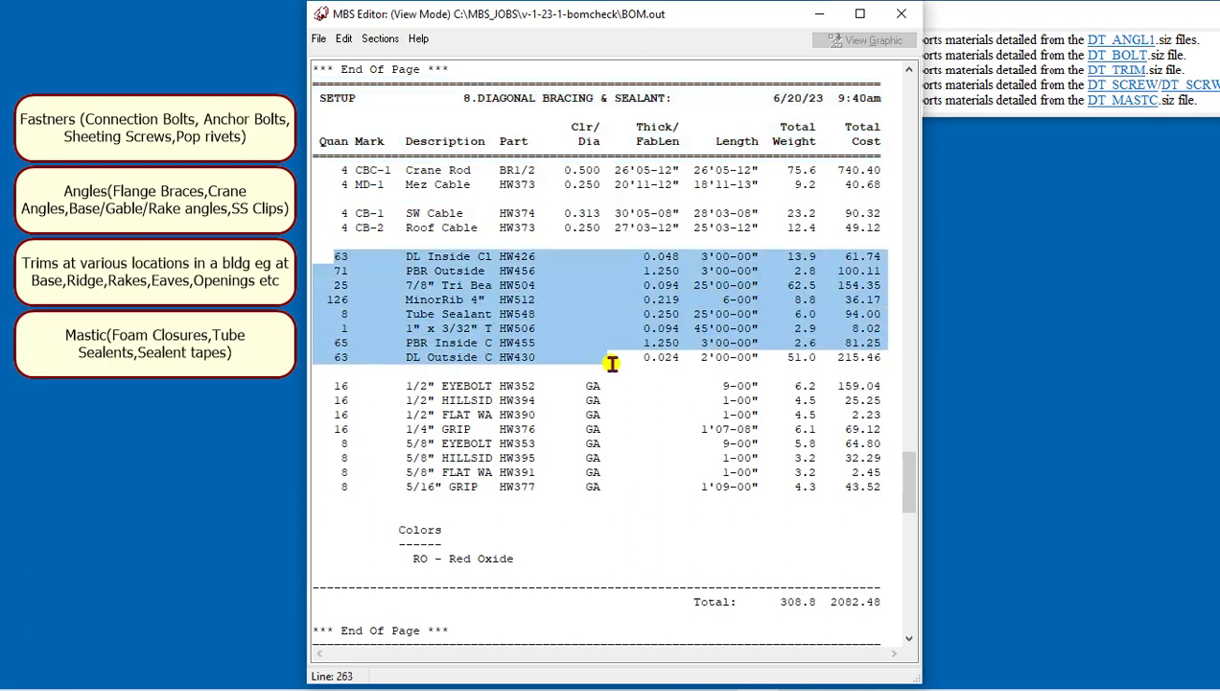
{"action": "left_click", "coordinate": [380, 39]}
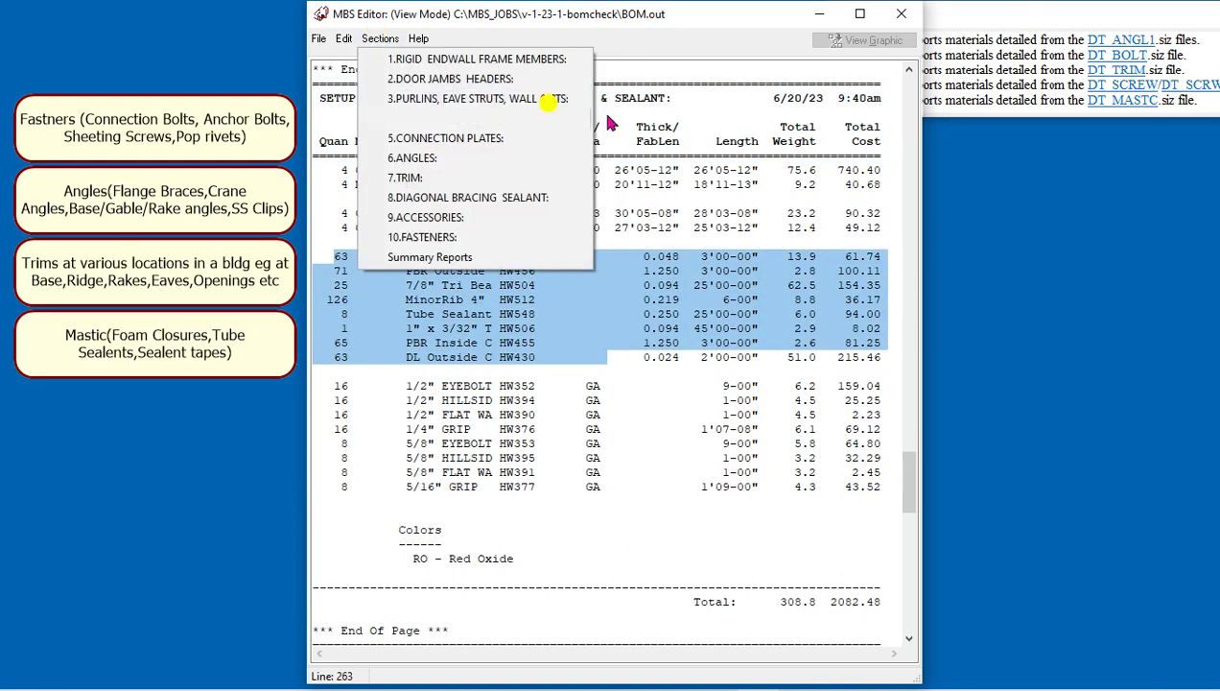
{"action": "left_click", "coordinate": [902, 13]}
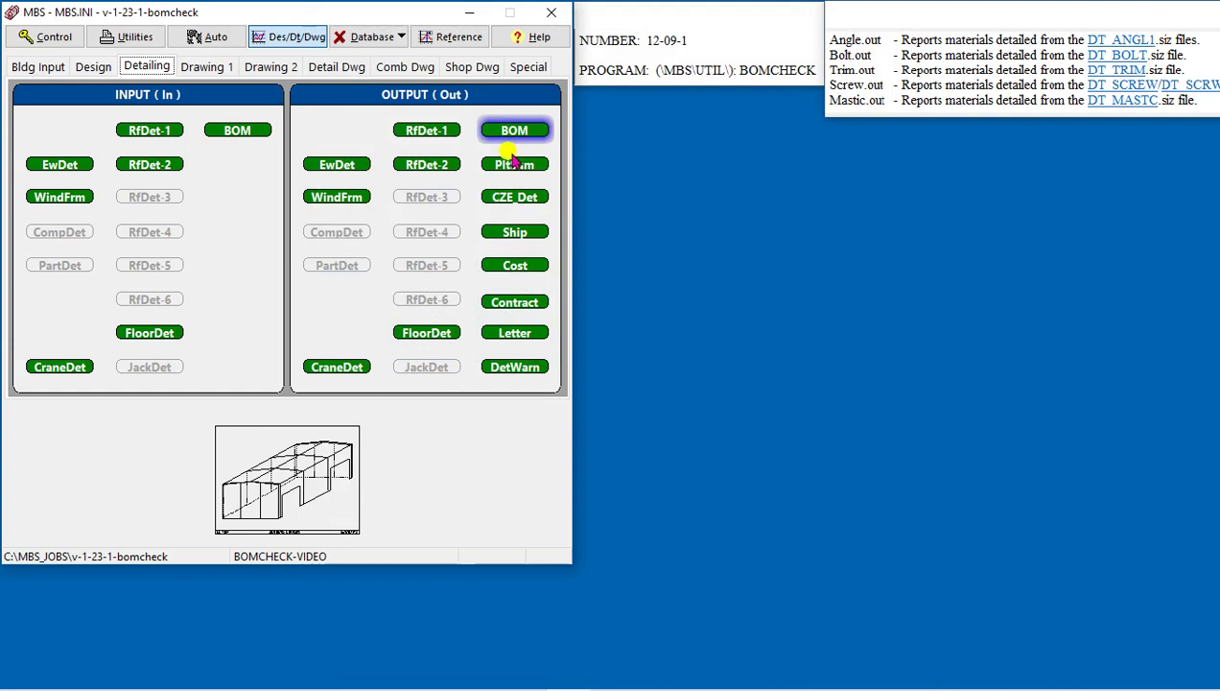
- Run Bom Check for the job and look through the bolt list by wall, roof and rigid frame
{"action": "left_click", "coordinate": [134, 39]}
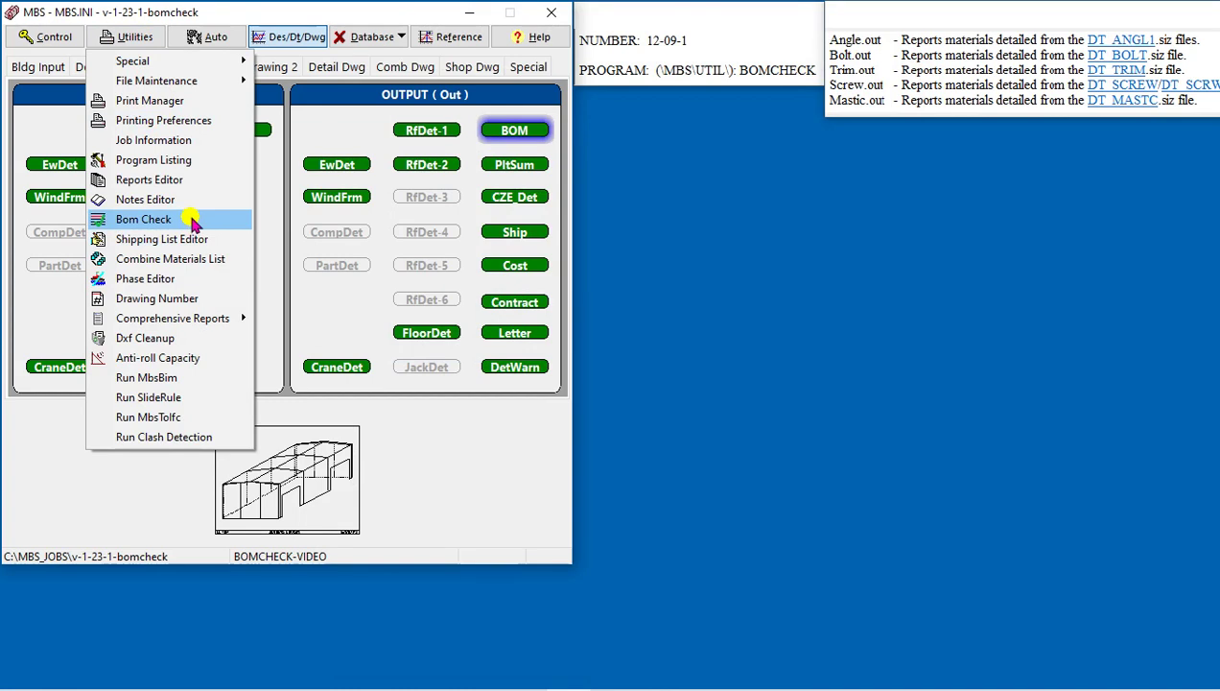
{"action": "left_click", "coordinate": [195, 223]}
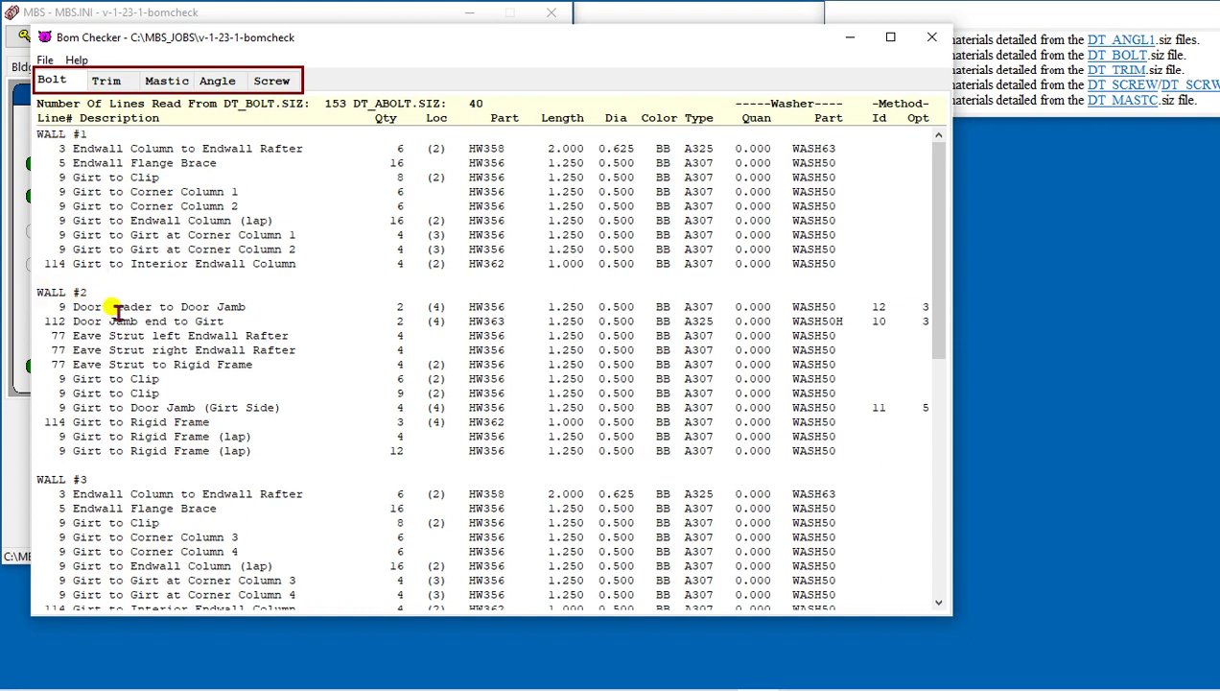
{"action": "scroll", "coordinate": [114, 345], "scroll_direction": "down", "scroll_amount": 4}
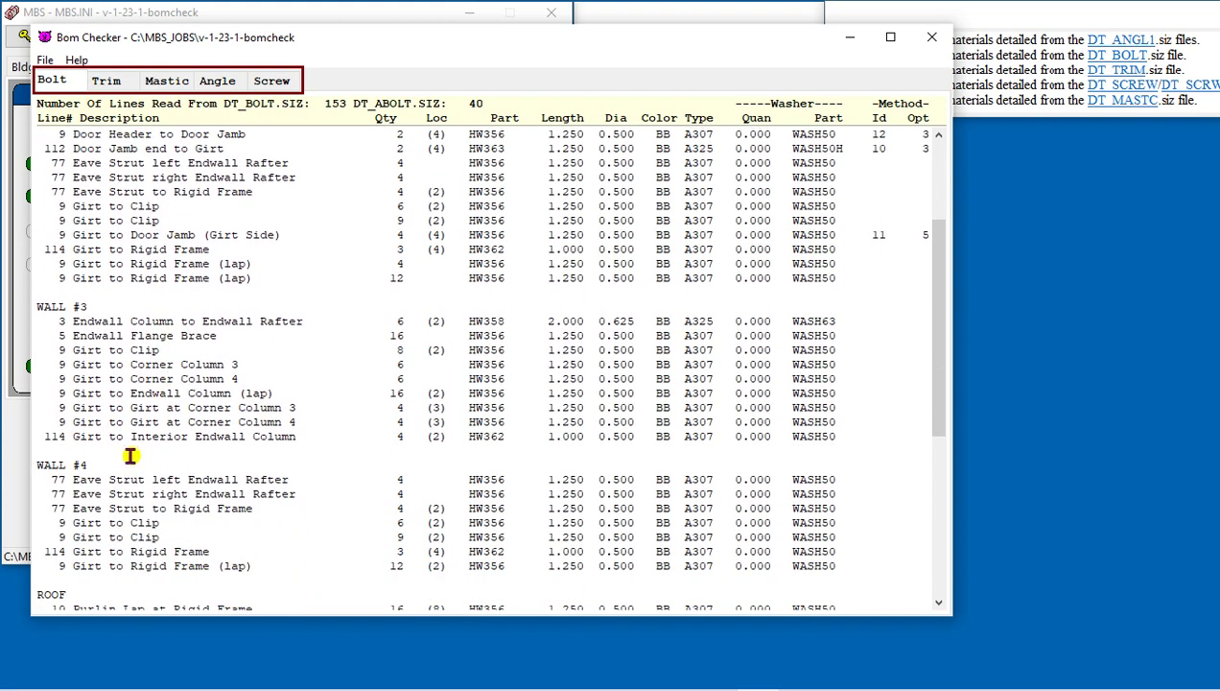
{"action": "scroll", "coordinate": [130, 456], "scroll_direction": "down", "scroll_amount": 3}
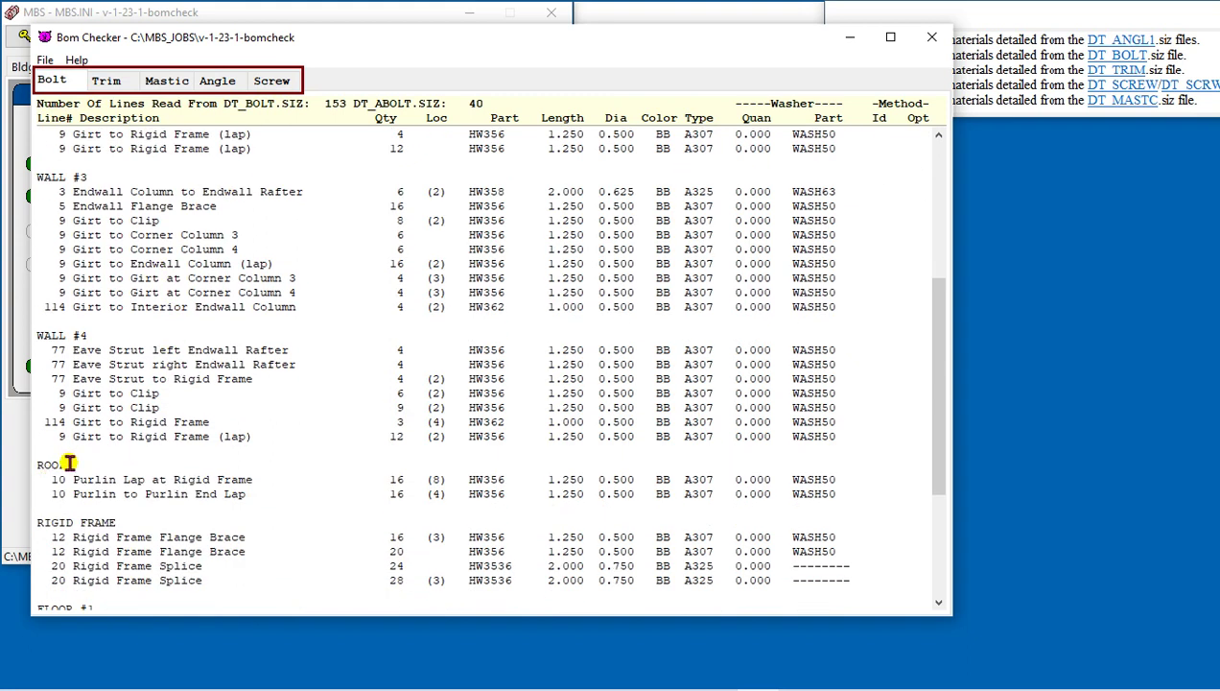
{"action": "scroll", "coordinate": [162, 415], "scroll_direction": "up", "scroll_amount": 6}
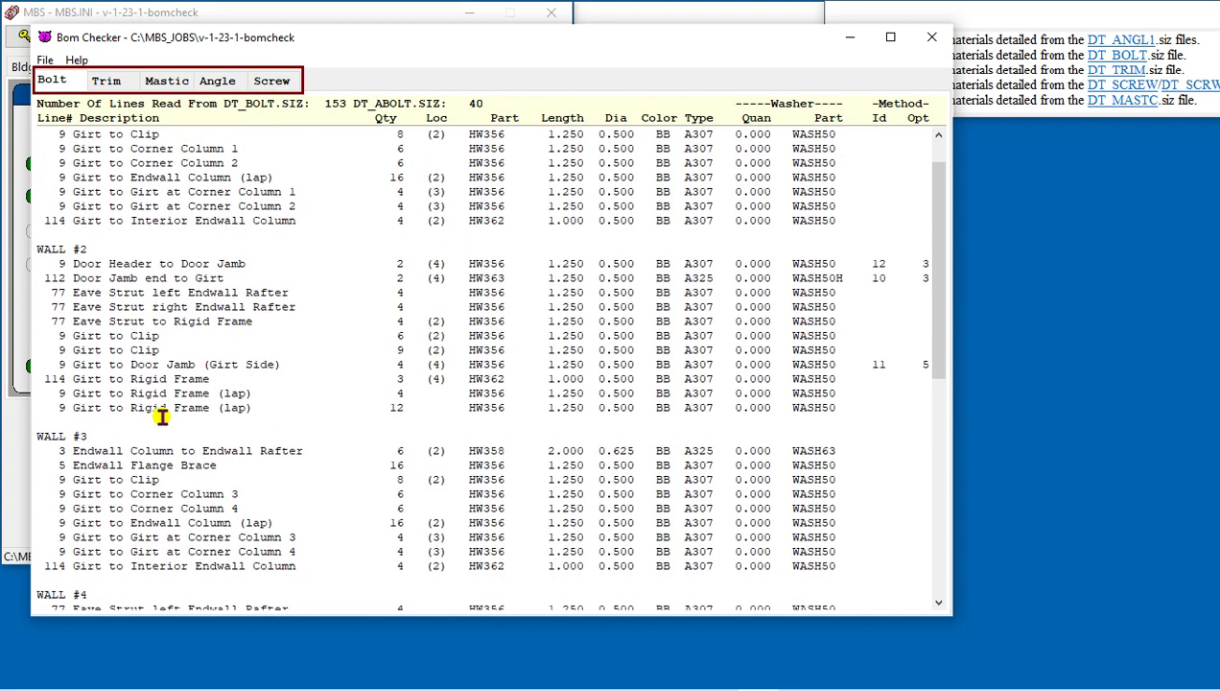
{"action": "scroll", "coordinate": [161, 415], "scroll_direction": "up", "scroll_amount": 1}
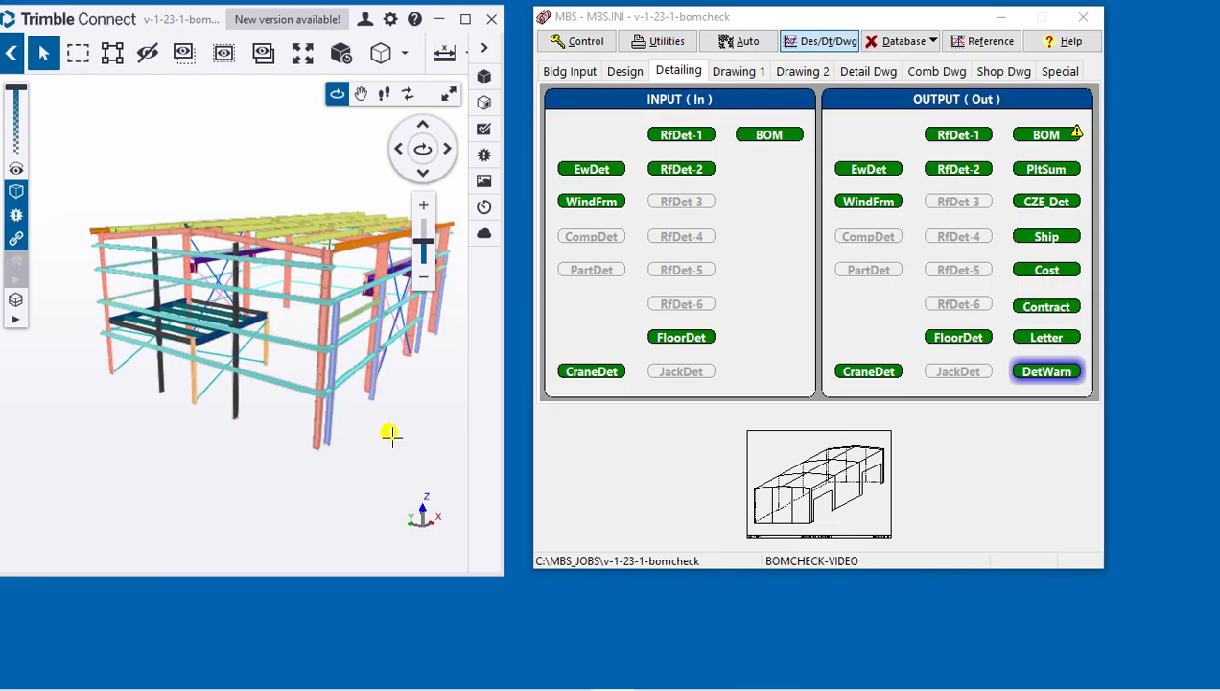
- Run Bom Check for the job and move the Bom Checker window off most of the 3D building model
{"action": "left_click_drag", "start_coordinate": [386, 437], "coordinate": [392, 439]}
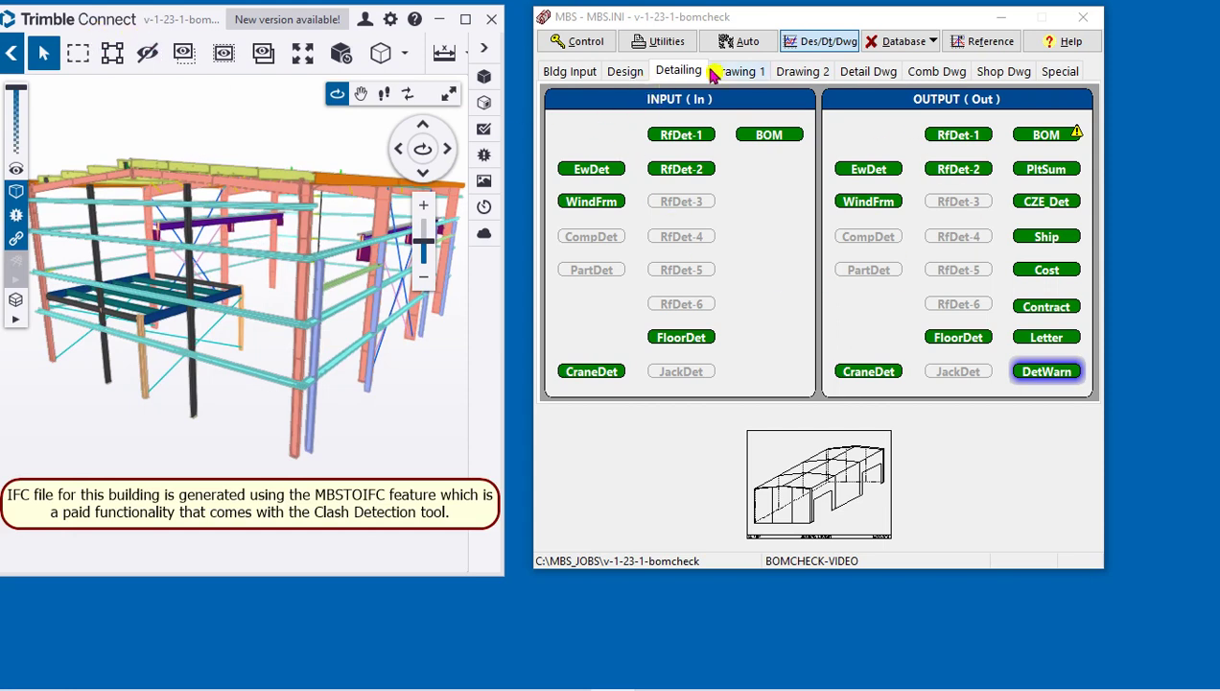
{"action": "left_click", "coordinate": [667, 41]}
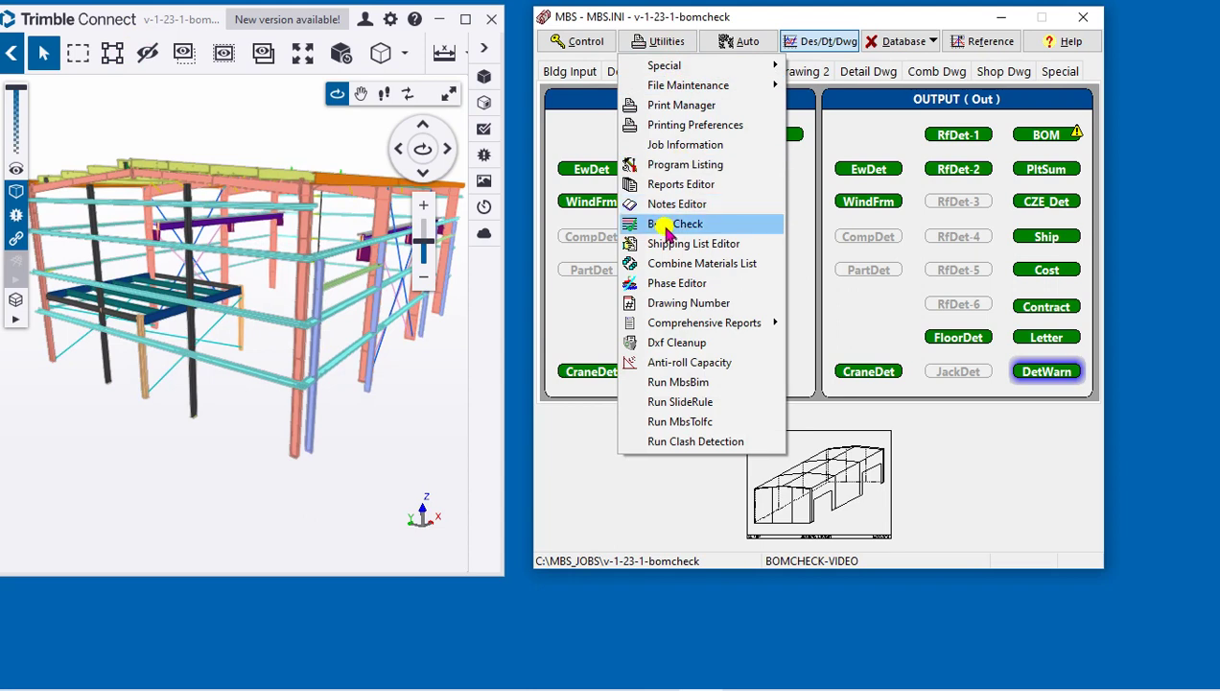
{"action": "left_click", "coordinate": [665, 227]}
{"action": "left_click_drag", "start_coordinate": [422, 61], "coordinate": [802, 84]}
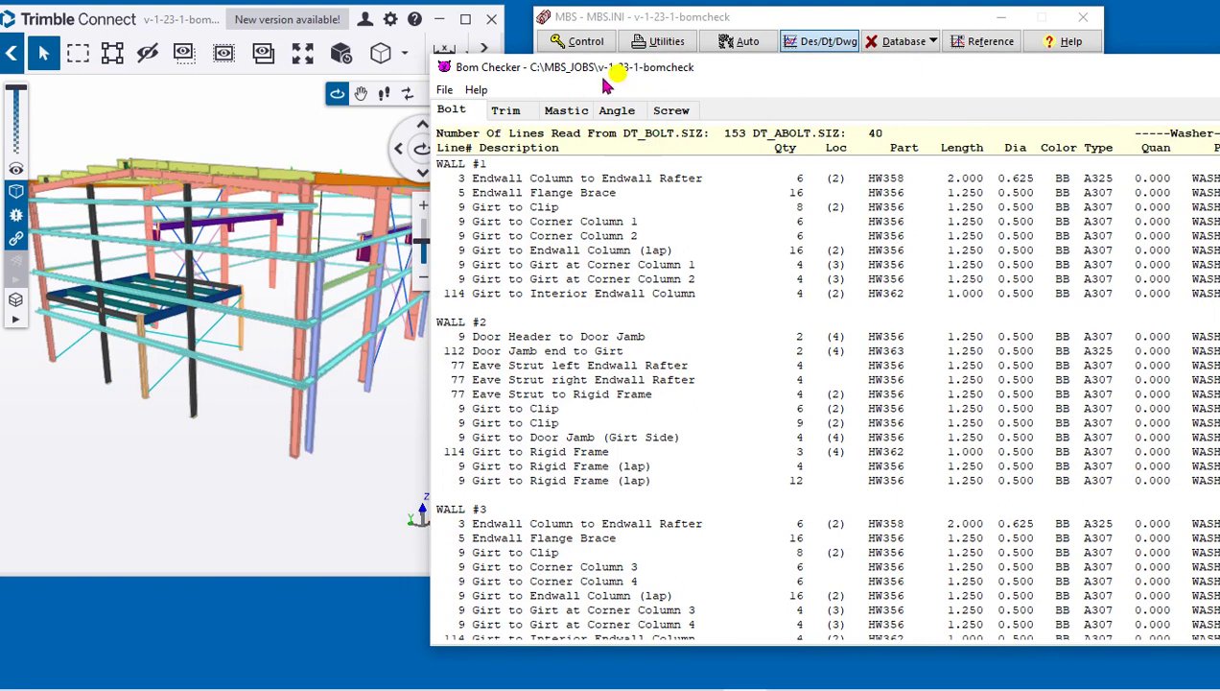
- Check the options for saving the Bolt, Trim, Mastic, Angle and Screw reports, and cancel the save
{"action": "left_click", "coordinate": [445, 91]}
{"action": "left_click", "coordinate": [451, 110]}
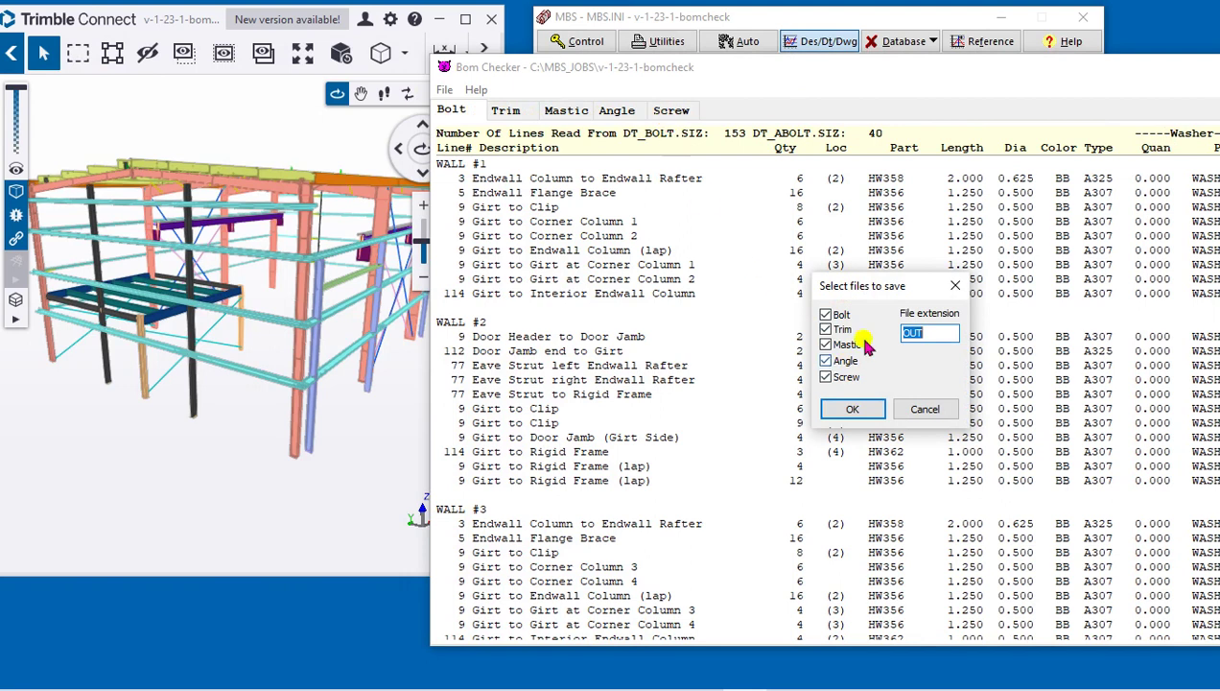
{"action": "left_click", "coordinate": [923, 411]}
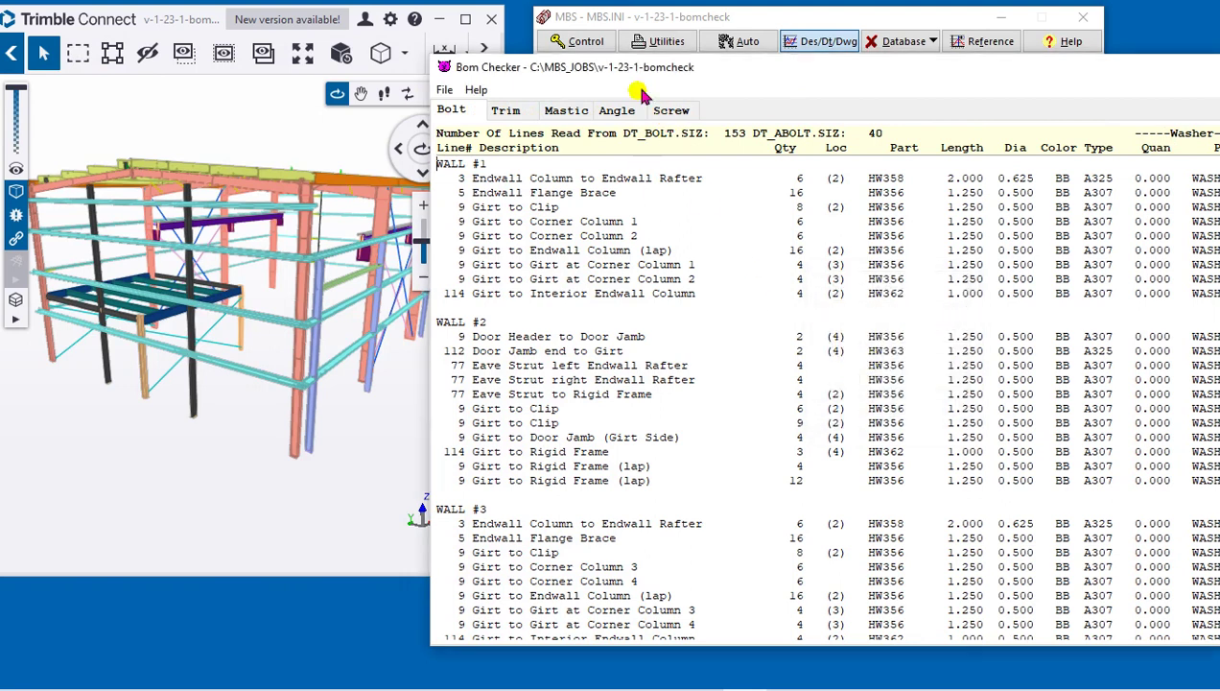
- Place Bom Checker beside the 3D model, read the BOLT topic in the BOMCHECK help, and close the help
{"action": "left_click_drag", "start_coordinate": [711, 66], "coordinate": [793, 58]}
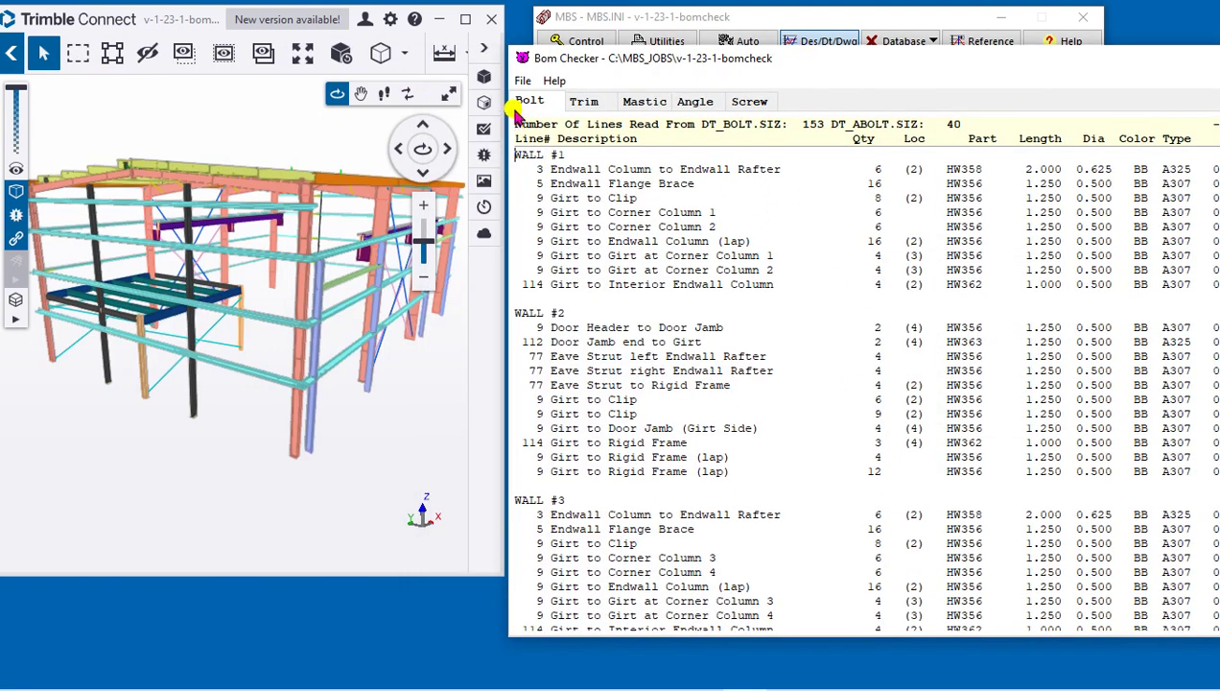
{"action": "left_click", "coordinate": [552, 82]}
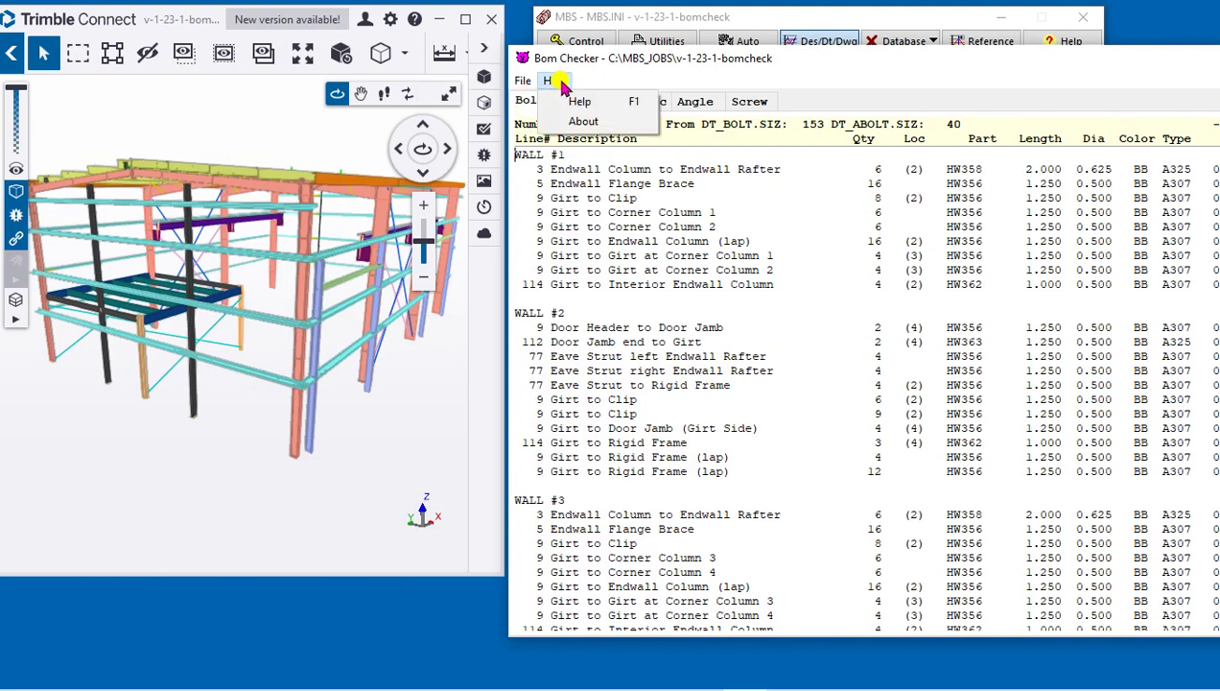
{"action": "left_click", "coordinate": [581, 100]}
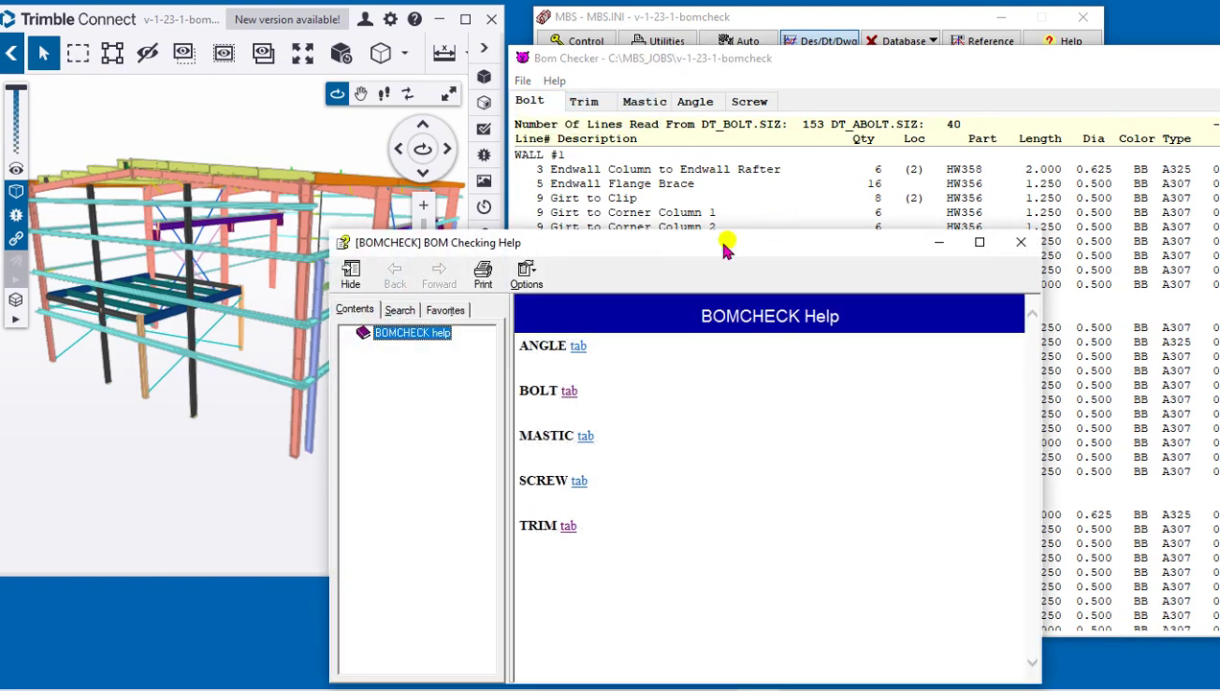
{"action": "left_click_drag", "start_coordinate": [658, 252], "coordinate": [670, 261]}
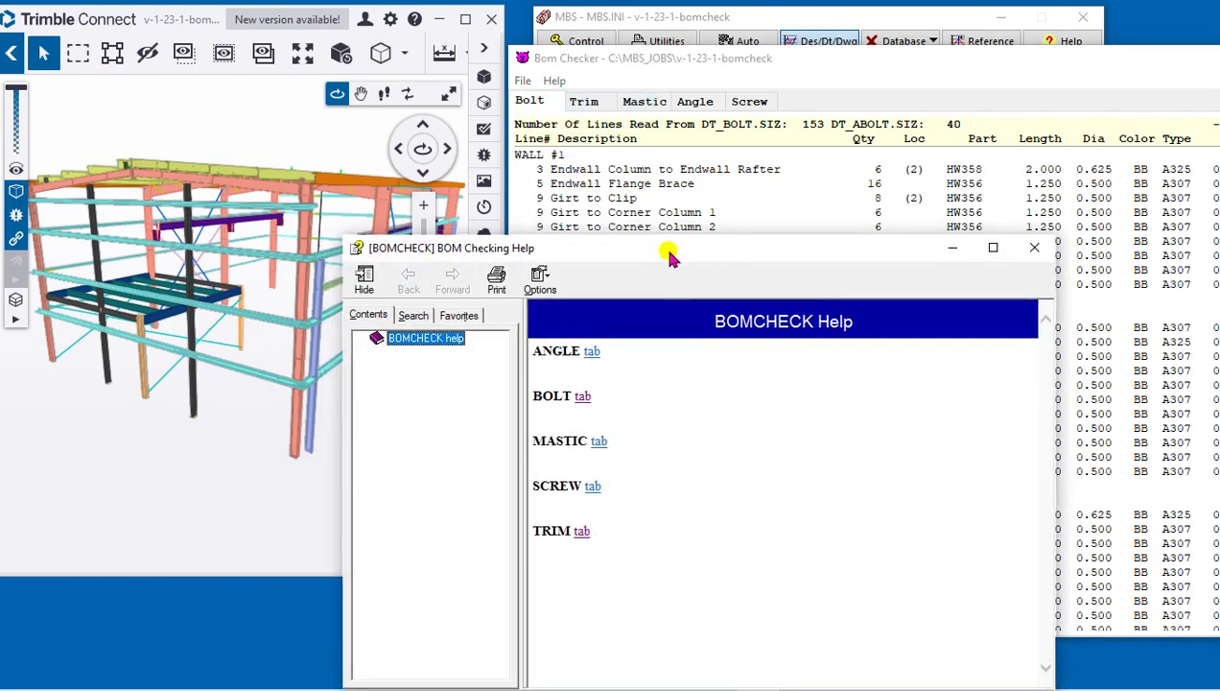
{"action": "left_click", "coordinate": [581, 403]}
{"action": "left_click_drag", "start_coordinate": [675, 262], "coordinate": [672, 276]}
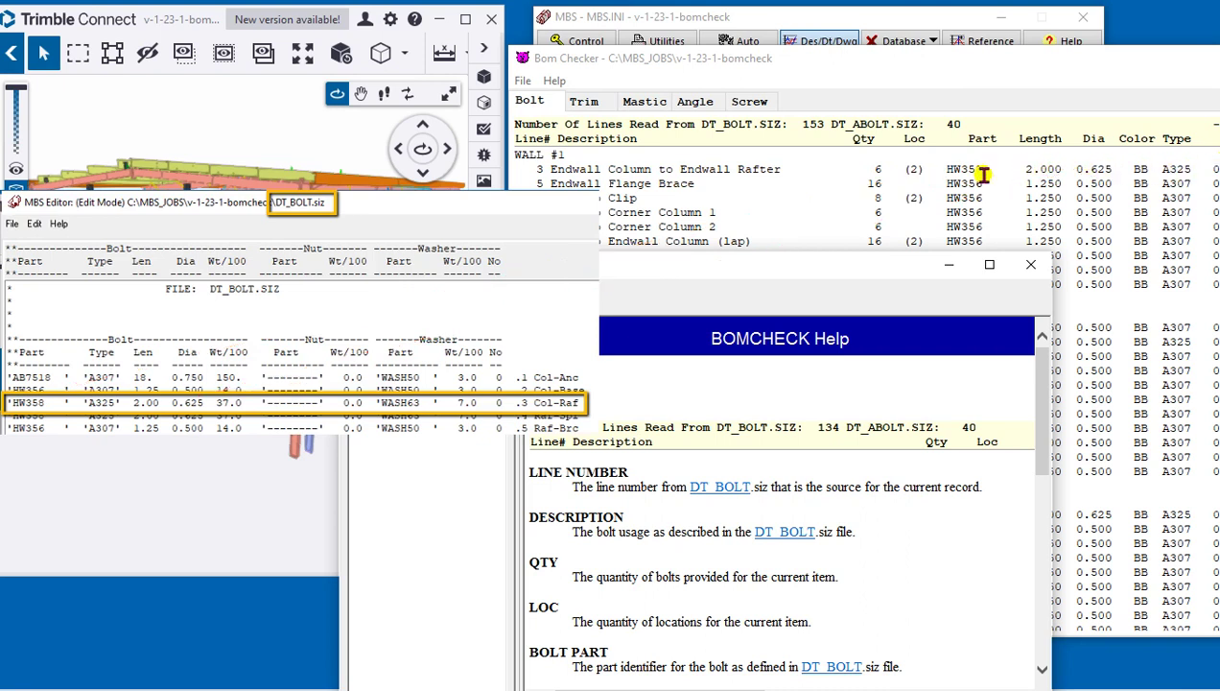
{"action": "left_click", "coordinate": [1030, 264]}
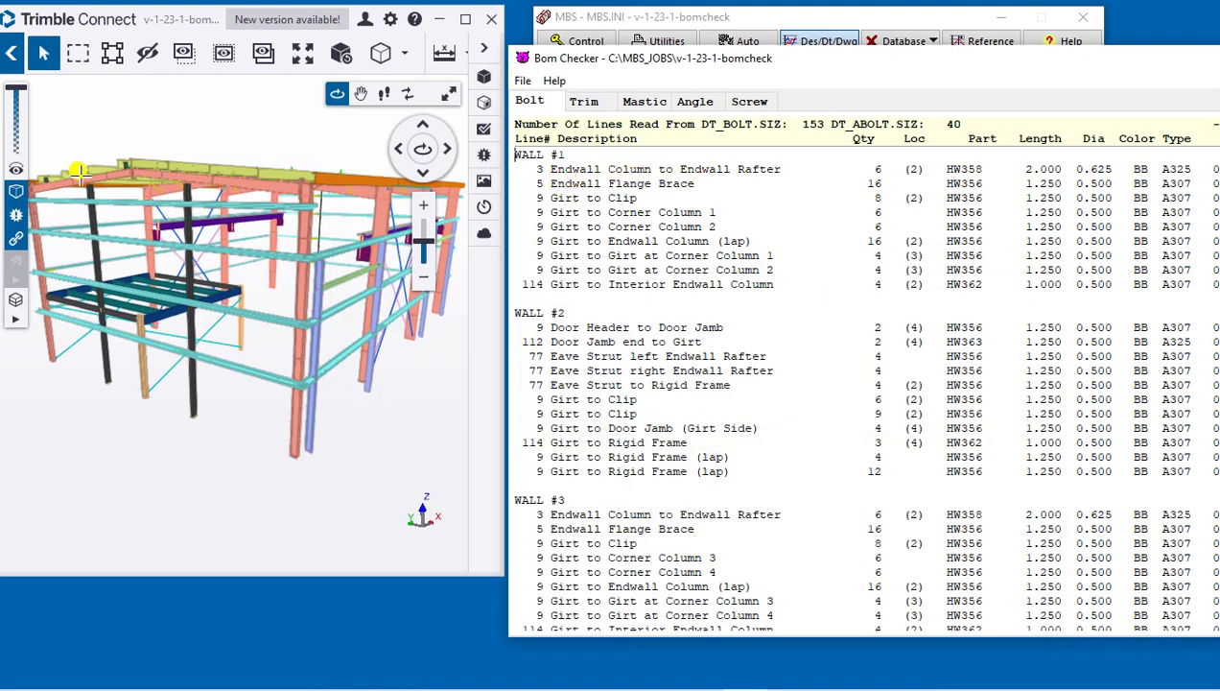
- Examine the endwall column to rafter connection and its bolt holes up close in the Trimble Connect 3D model
{"action": "scroll", "coordinate": [85, 188], "scroll_direction": "up", "scroll_amount": 5}
{"action": "scroll", "coordinate": [85, 188], "scroll_direction": "up", "scroll_amount": 6}
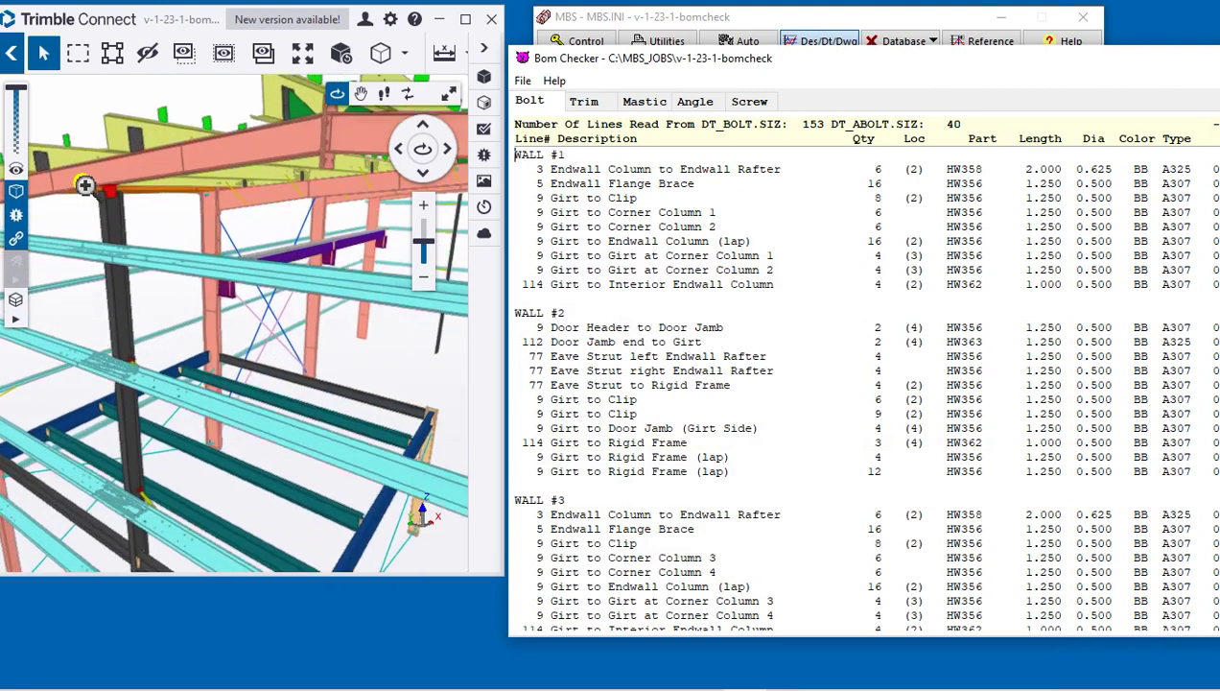
{"action": "scroll", "coordinate": [90, 188], "scroll_direction": "up", "scroll_amount": 4}
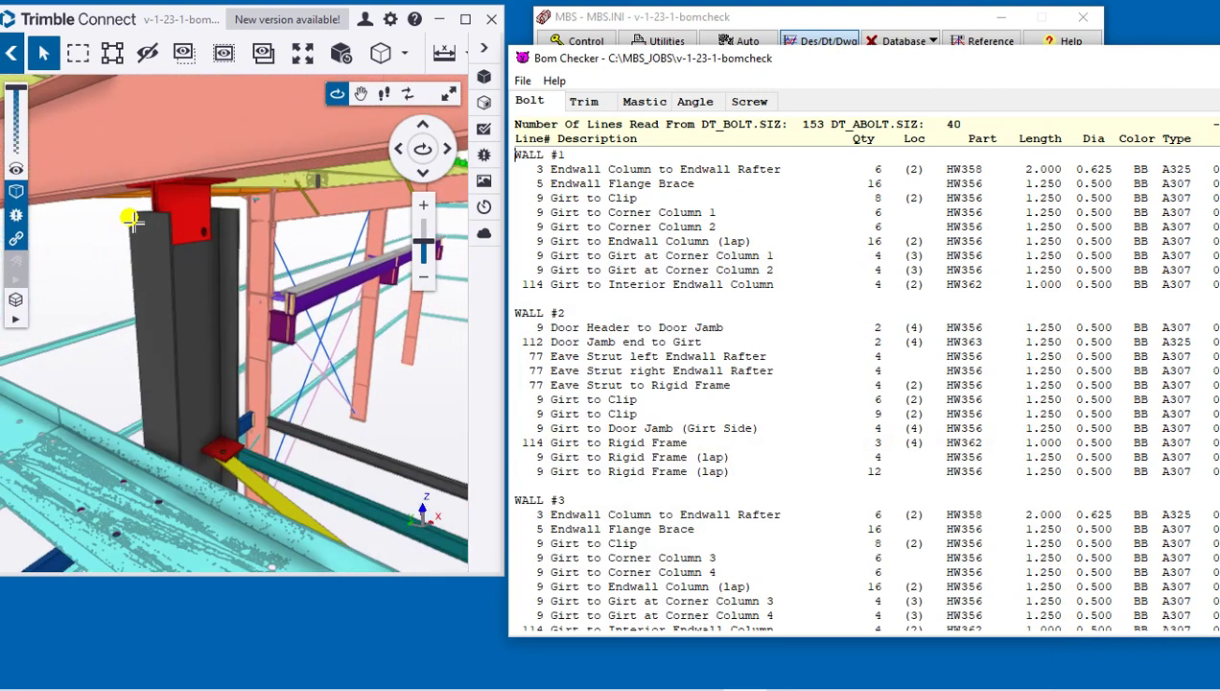
{"action": "scroll", "coordinate": [137, 213], "scroll_direction": "up", "scroll_amount": 3}
{"action": "left_click_drag", "start_coordinate": [137, 204], "coordinate": [185, 171]}
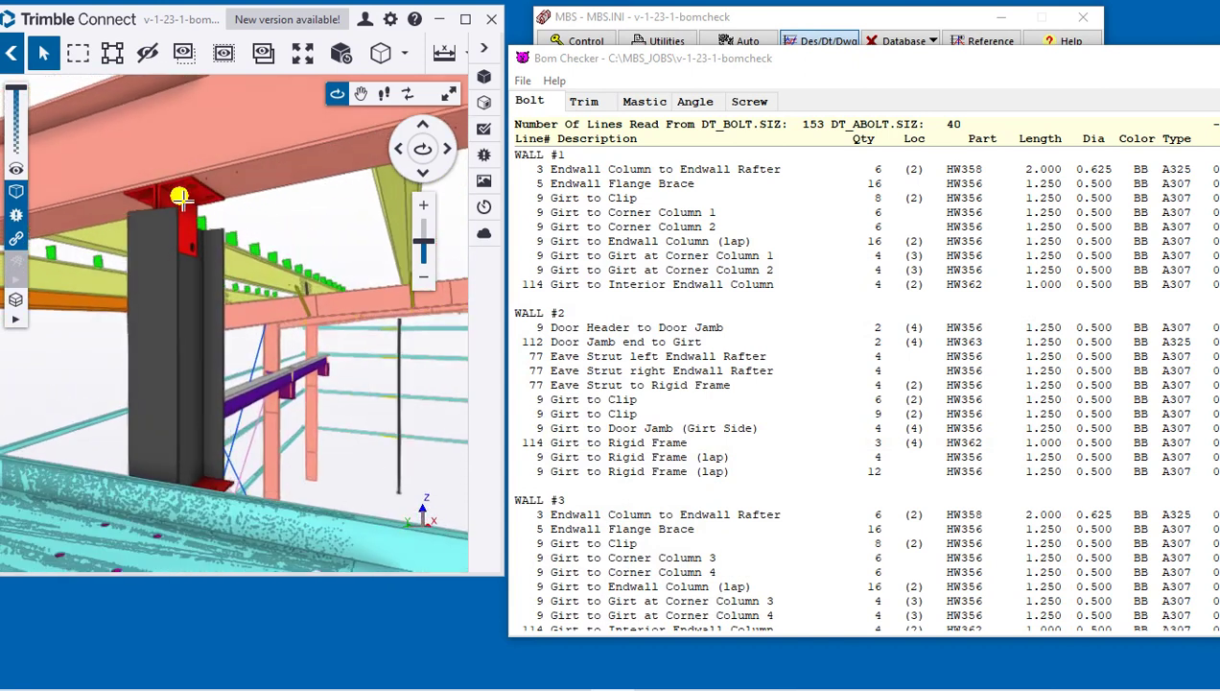
{"action": "left_click_drag", "start_coordinate": [192, 273], "coordinate": [109, 289]}
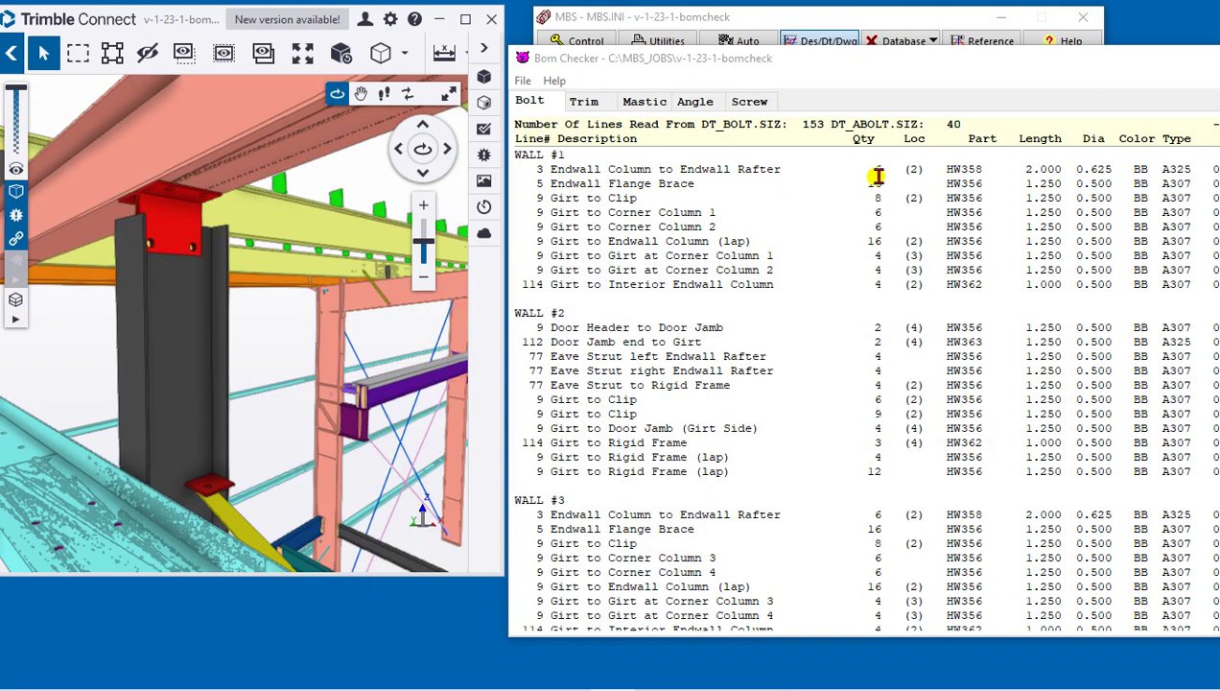
{"action": "scroll", "coordinate": [124, 241], "scroll_direction": "down", "scroll_amount": 5}
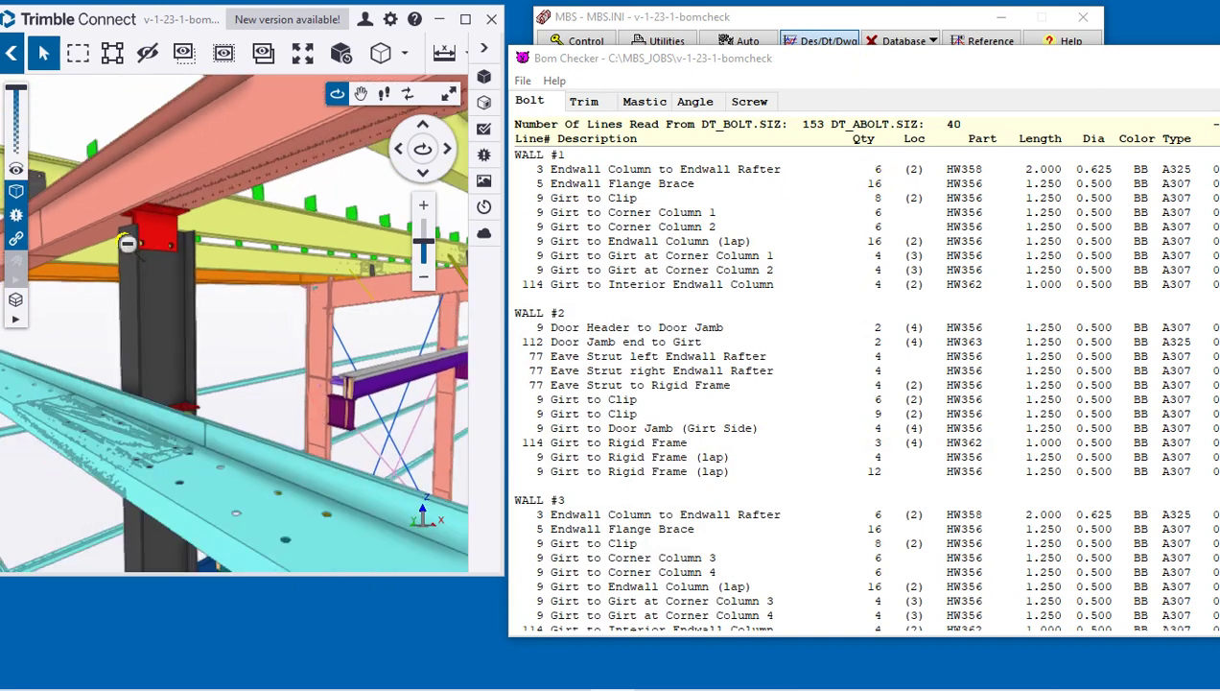
{"action": "scroll", "coordinate": [127, 241], "scroll_direction": "down", "scroll_amount": 3}
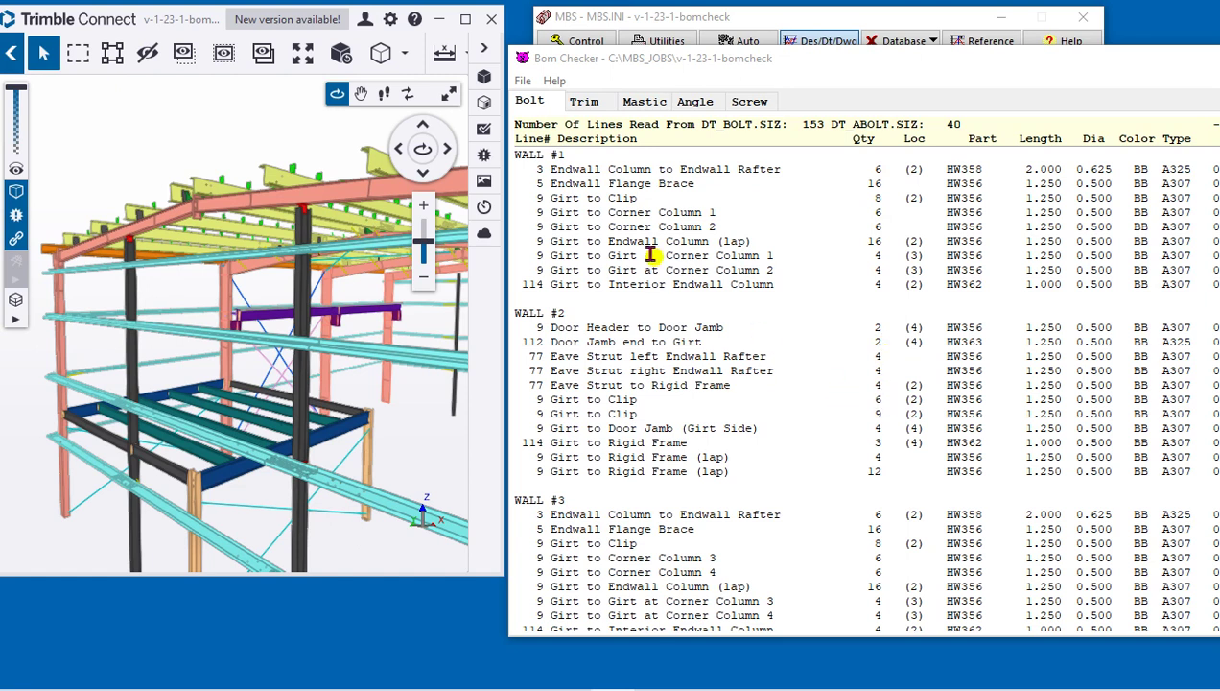
- In the Bom Checker bolt list, highlight the FLOOR #1 and CRANE #1 bolts and look through the ANCHOR BOLTS group
{"action": "scroll", "coordinate": [597, 449], "scroll_direction": "down", "scroll_amount": 10}
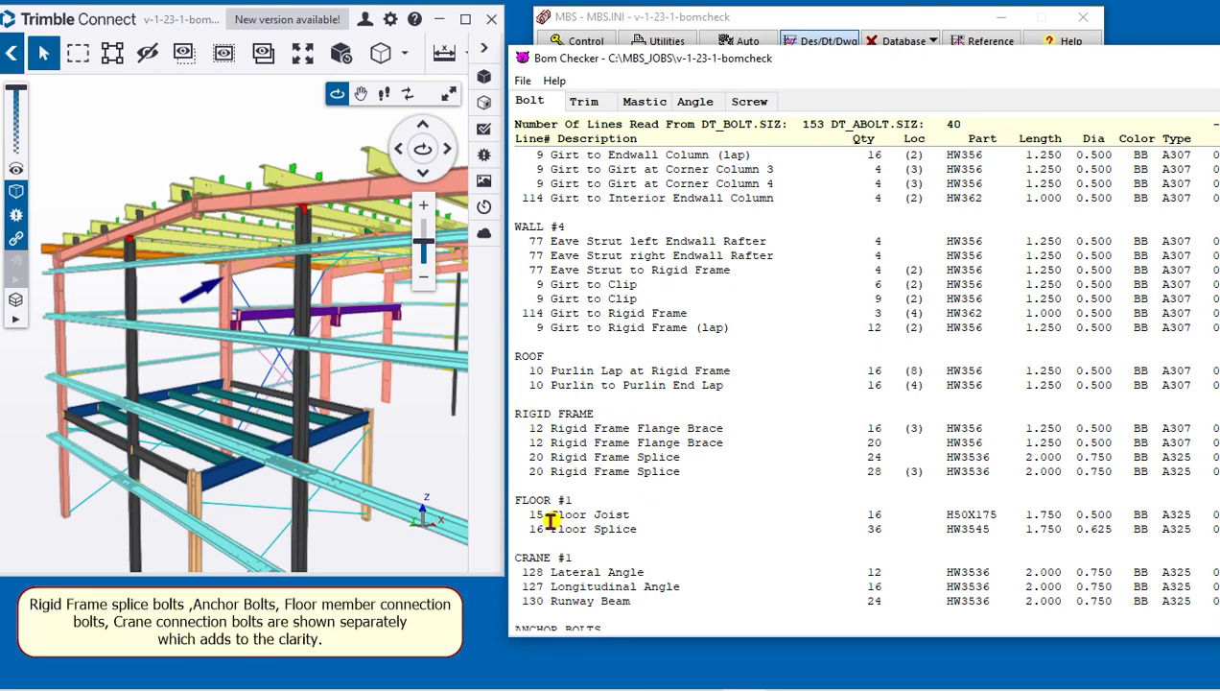
{"action": "left_click_drag", "start_coordinate": [529, 514], "coordinate": [641, 529]}
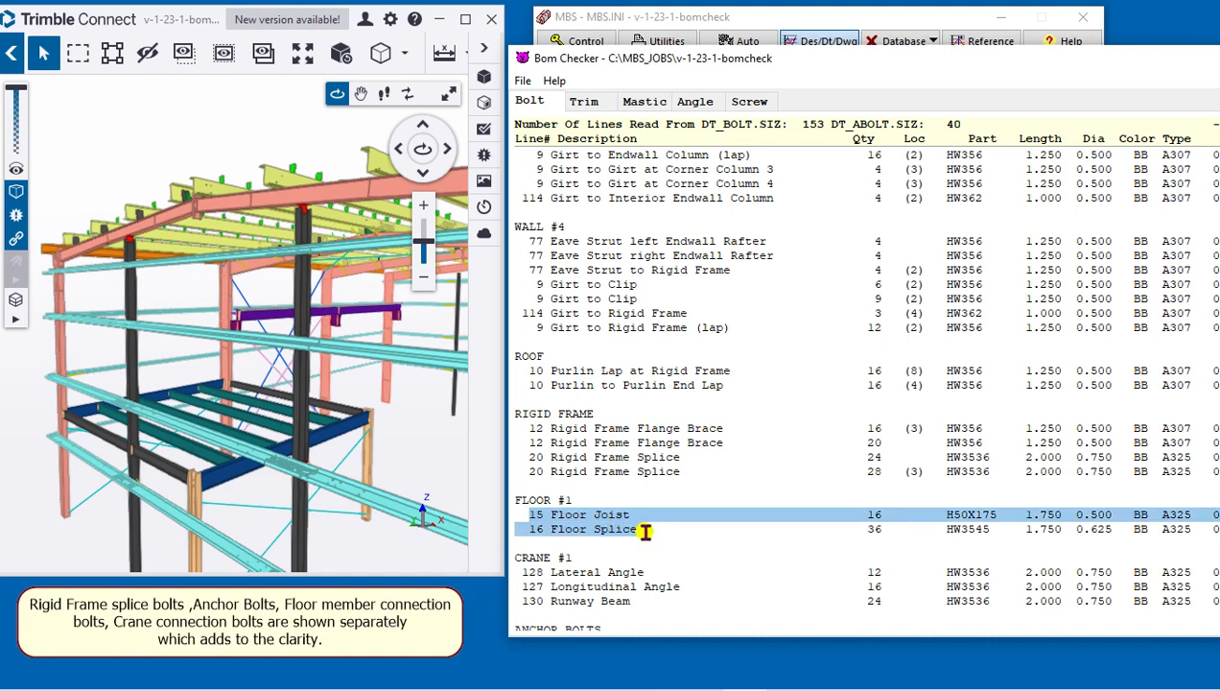
{"action": "left_click_drag", "start_coordinate": [519, 572], "coordinate": [640, 599]}
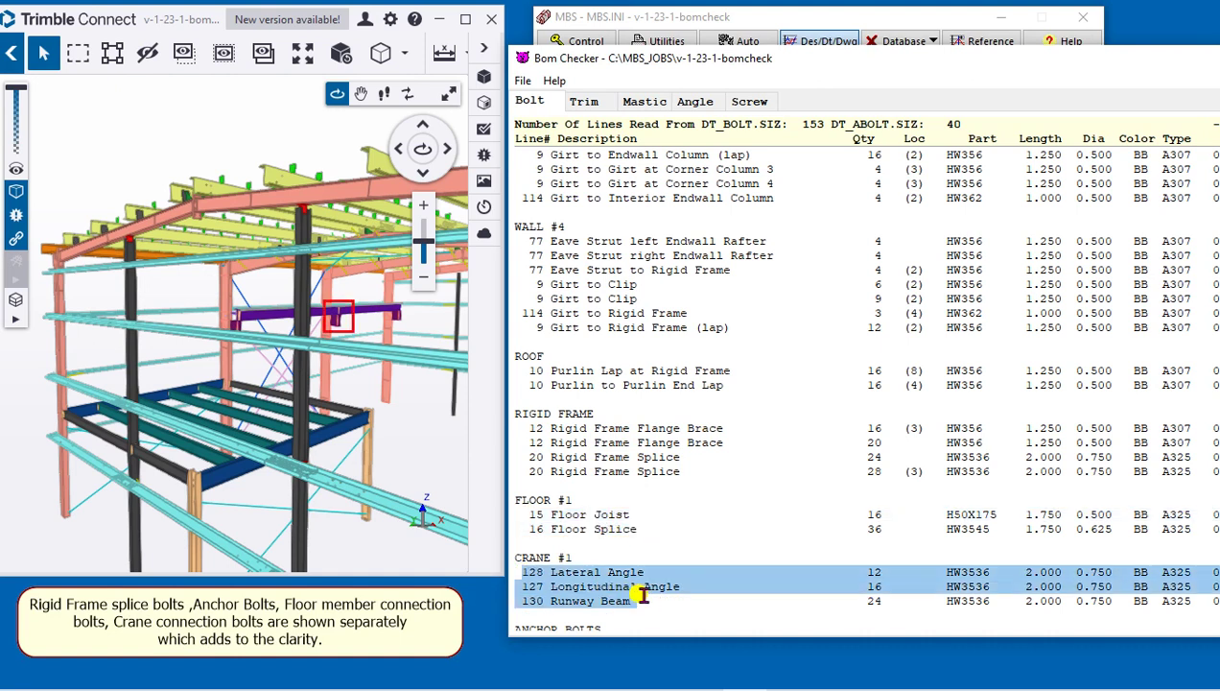
{"action": "scroll", "coordinate": [688, 552], "scroll_direction": "down", "scroll_amount": 2}
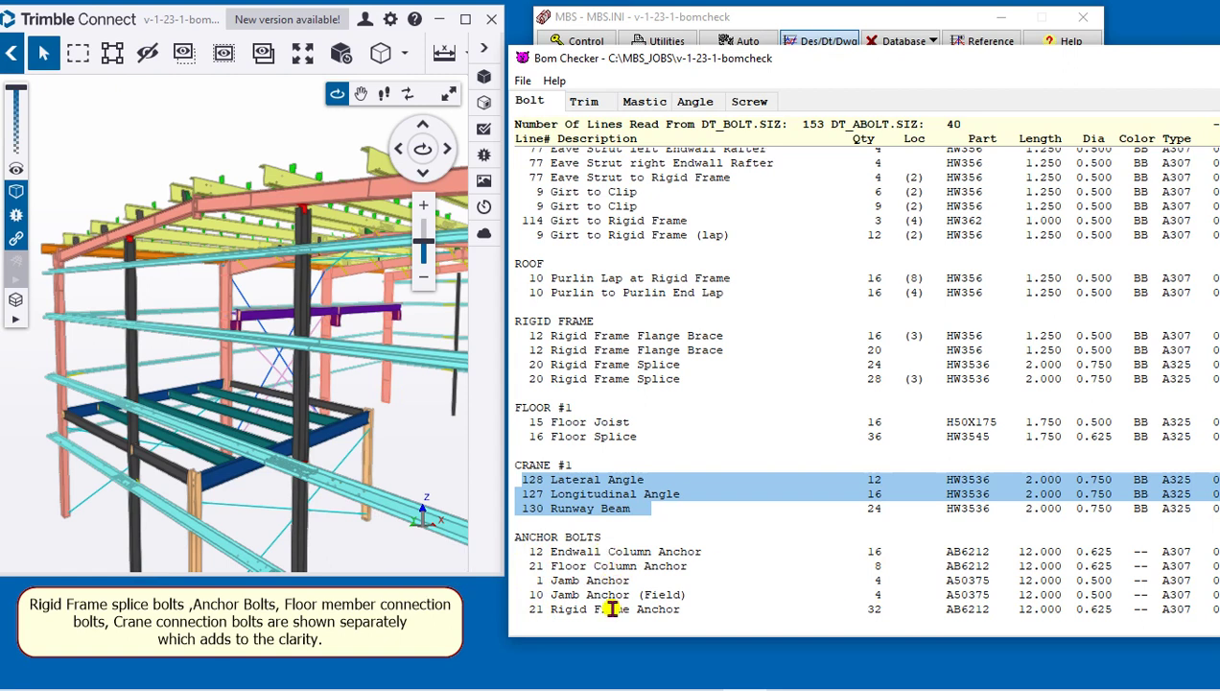
- Look through the Bolt report from the WALL #1 connections down to the CRANE #1 group
{"action": "key", "text": "ctrl+Home"}
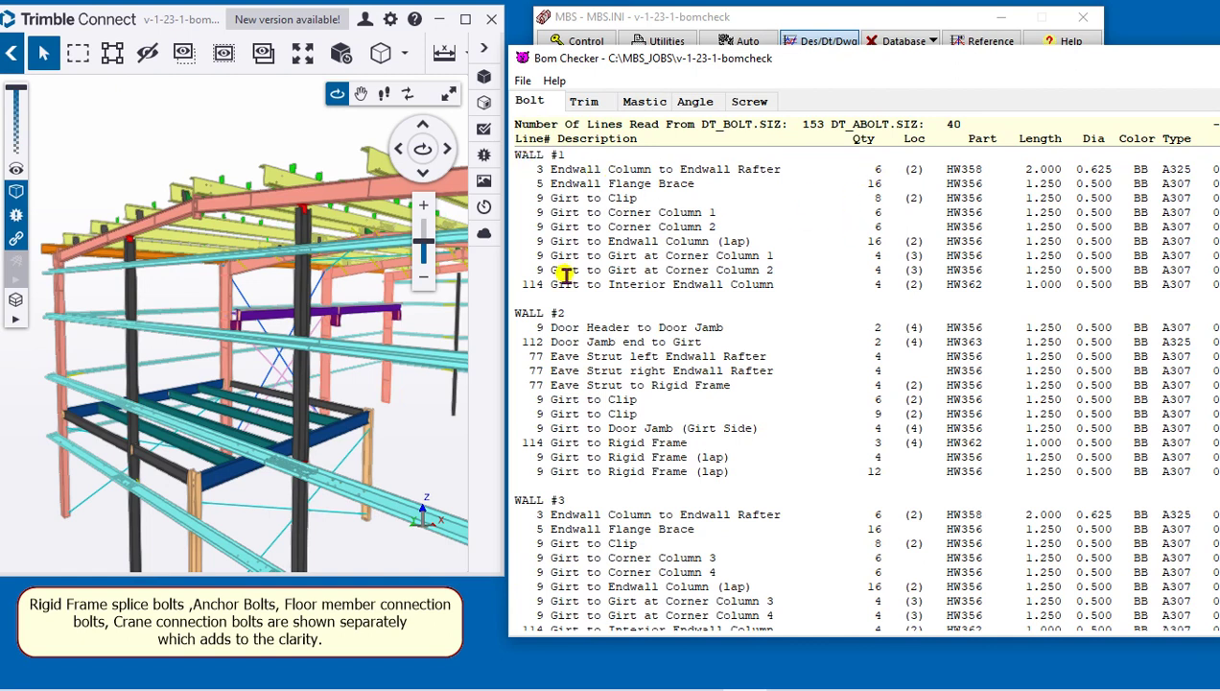
{"action": "scroll", "coordinate": [566, 272], "scroll_direction": "down", "scroll_amount": 4}
{"action": "scroll", "coordinate": [569, 271], "scroll_direction": "down", "scroll_amount": 6}
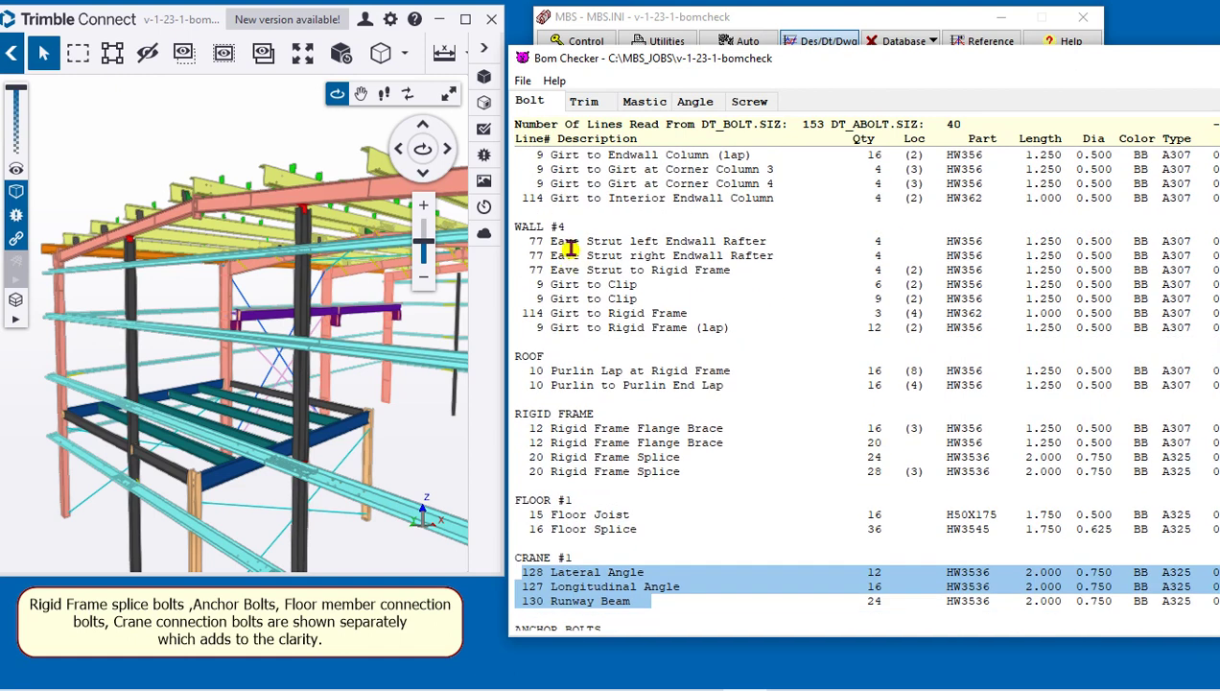
{"action": "scroll", "coordinate": [664, 375], "scroll_direction": "down", "scroll_amount": 2}
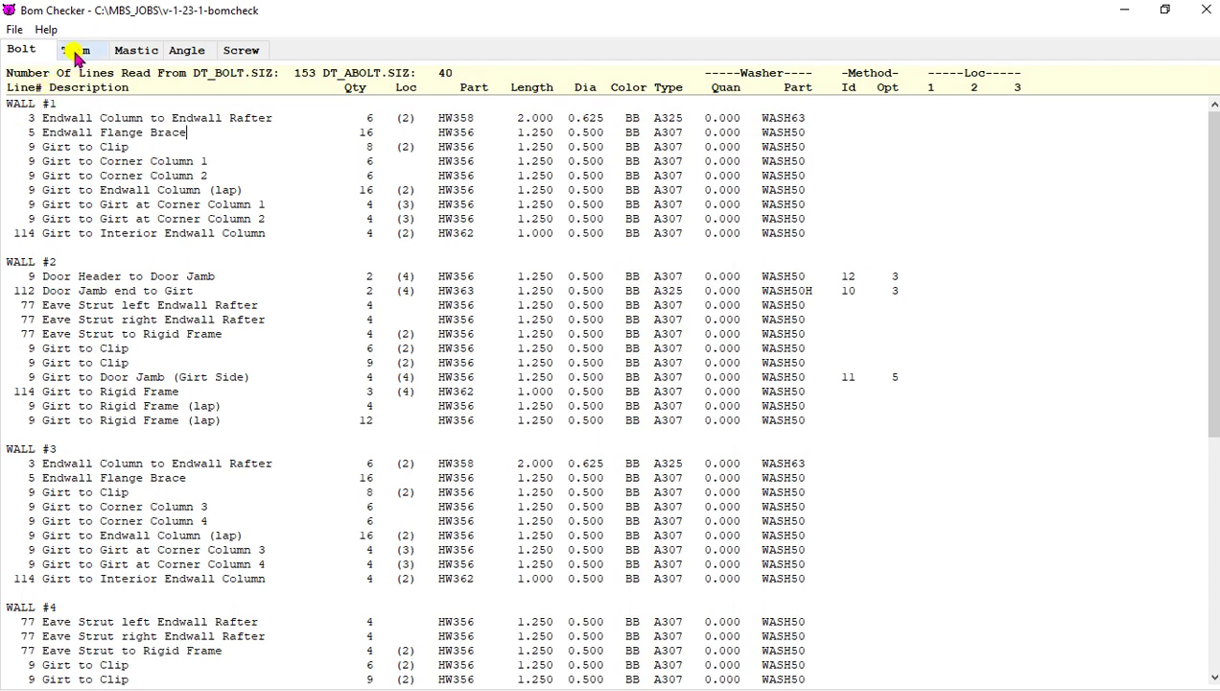
- Show the Trim report and expand the TRIM topic in the BOMCHECK help to read its first column descriptions
{"action": "left_click", "coordinate": [77, 52]}
{"action": "left_click", "coordinate": [47, 29]}
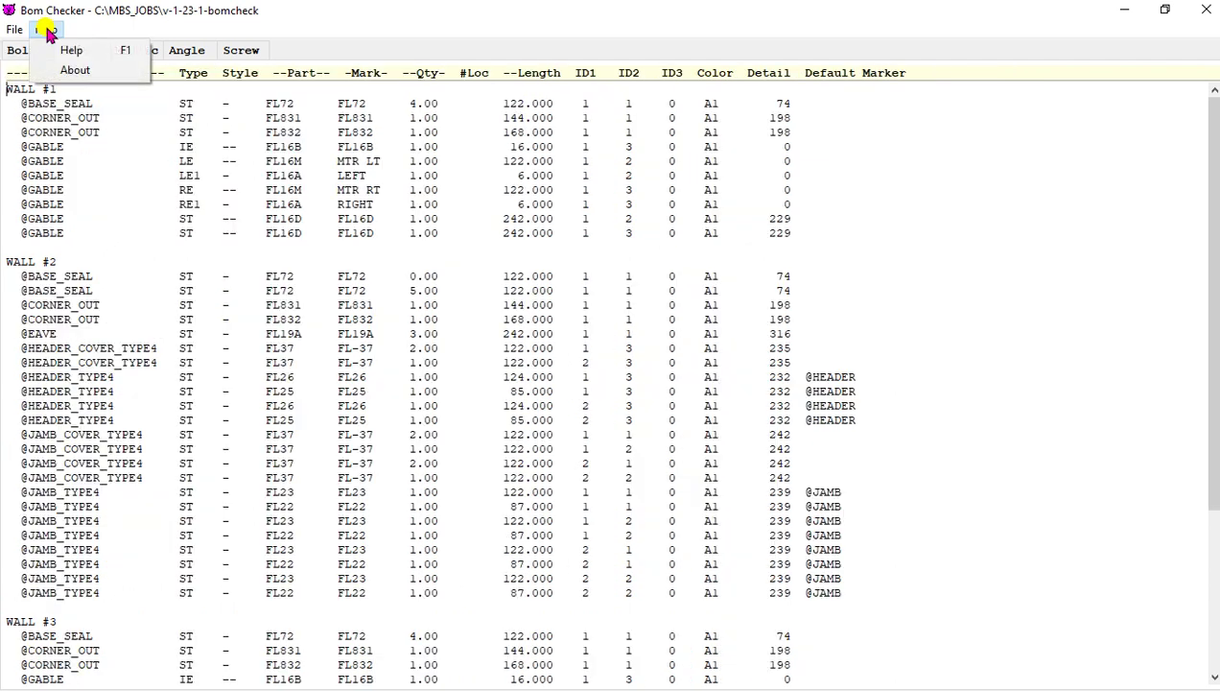
{"action": "left_click", "coordinate": [57, 46]}
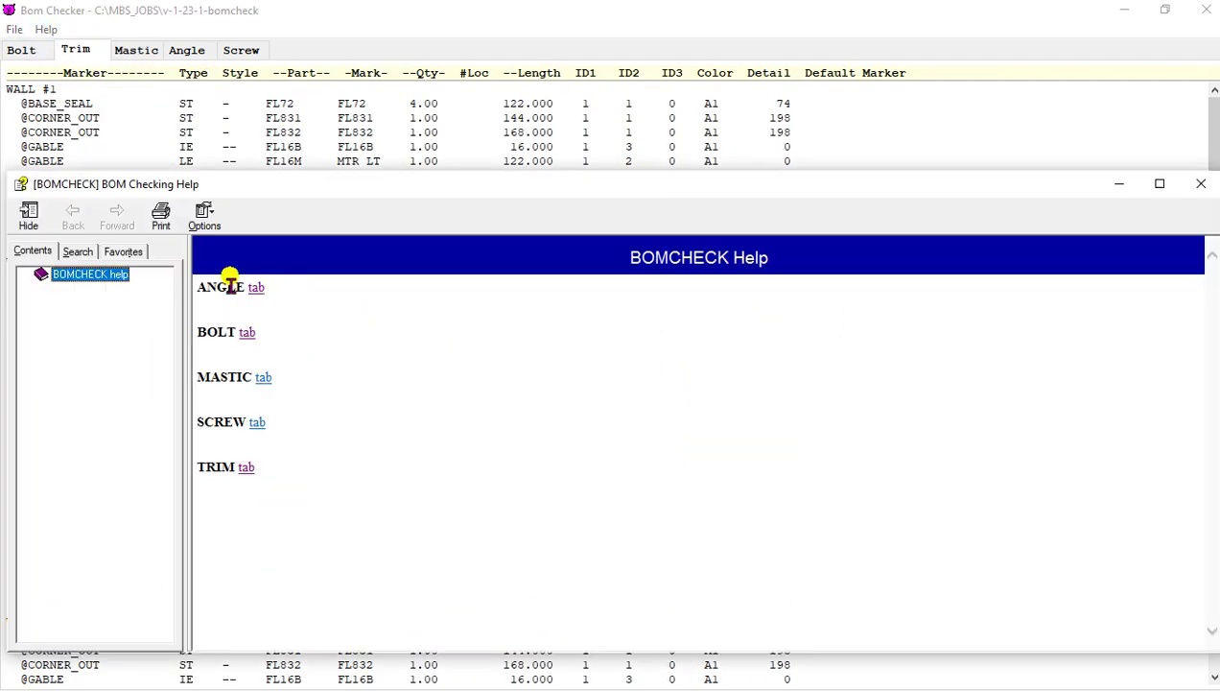
{"action": "left_click", "coordinate": [247, 467]}
{"action": "scroll", "coordinate": [397, 441], "scroll_direction": "down", "scroll_amount": 1}
{"action": "scroll", "coordinate": [397, 456], "scroll_direction": "down", "scroll_amount": 3}
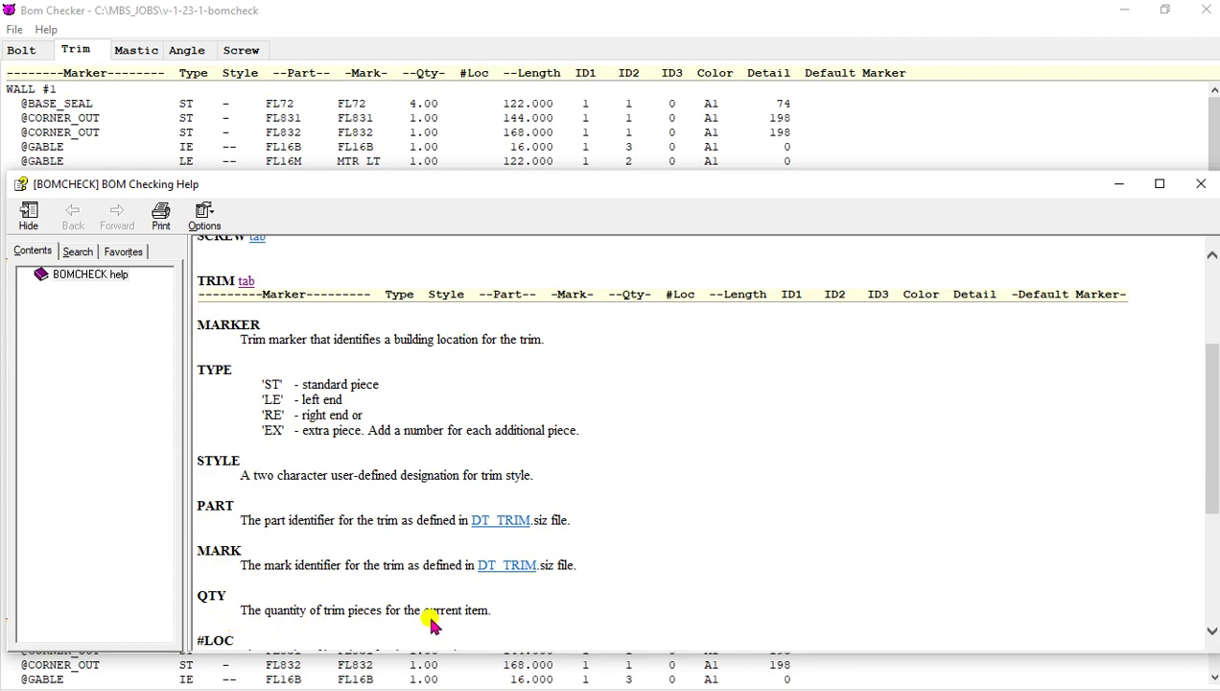
- Read the remaining TRIM column descriptions in the help through DEFAULT MARKER, and put the help window away
{"action": "scroll", "coordinate": [431, 624], "scroll_direction": "down", "scroll_amount": 1}
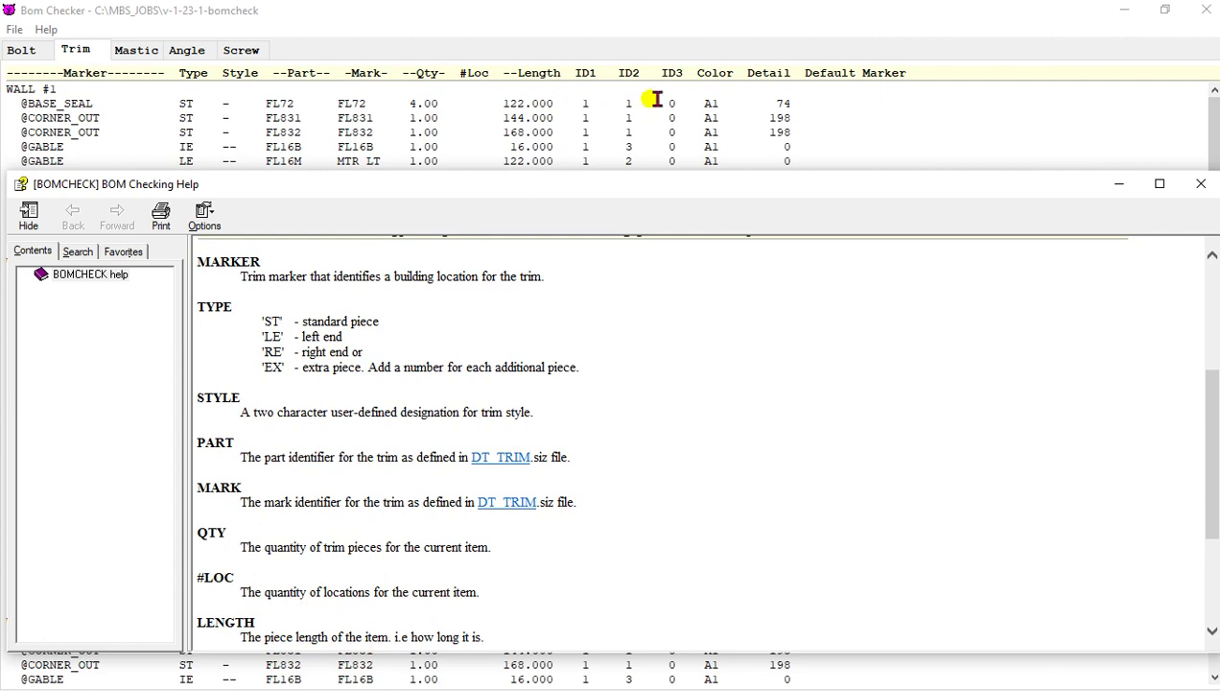
{"action": "scroll", "coordinate": [461, 490], "scroll_direction": "down", "scroll_amount": 3}
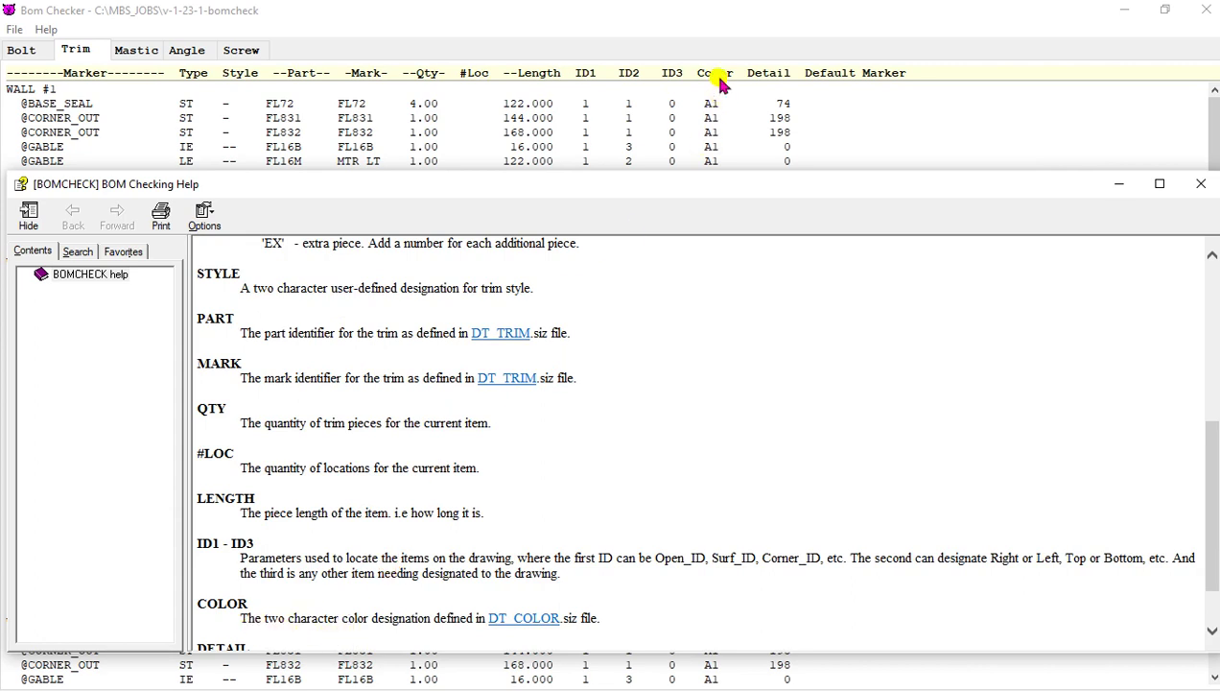
{"action": "scroll", "coordinate": [537, 489], "scroll_direction": "down", "scroll_amount": 1}
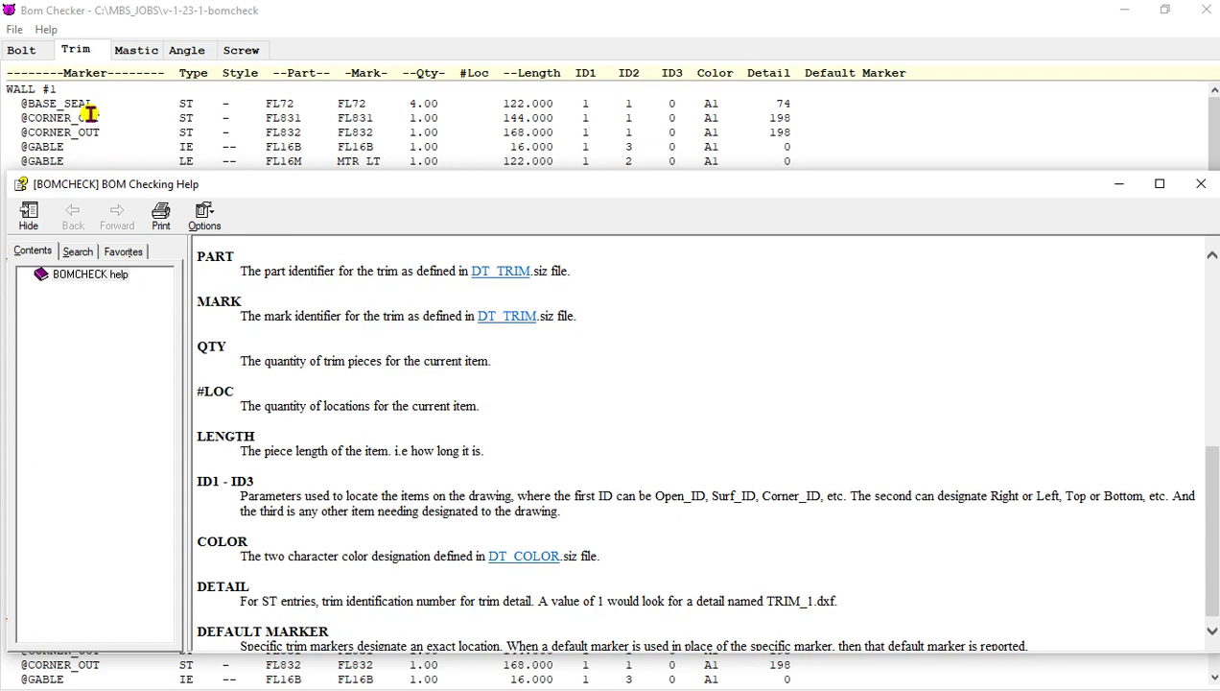
{"action": "double_click", "coordinate": [44, 103]}
{"action": "left_click", "coordinate": [1118, 182]}
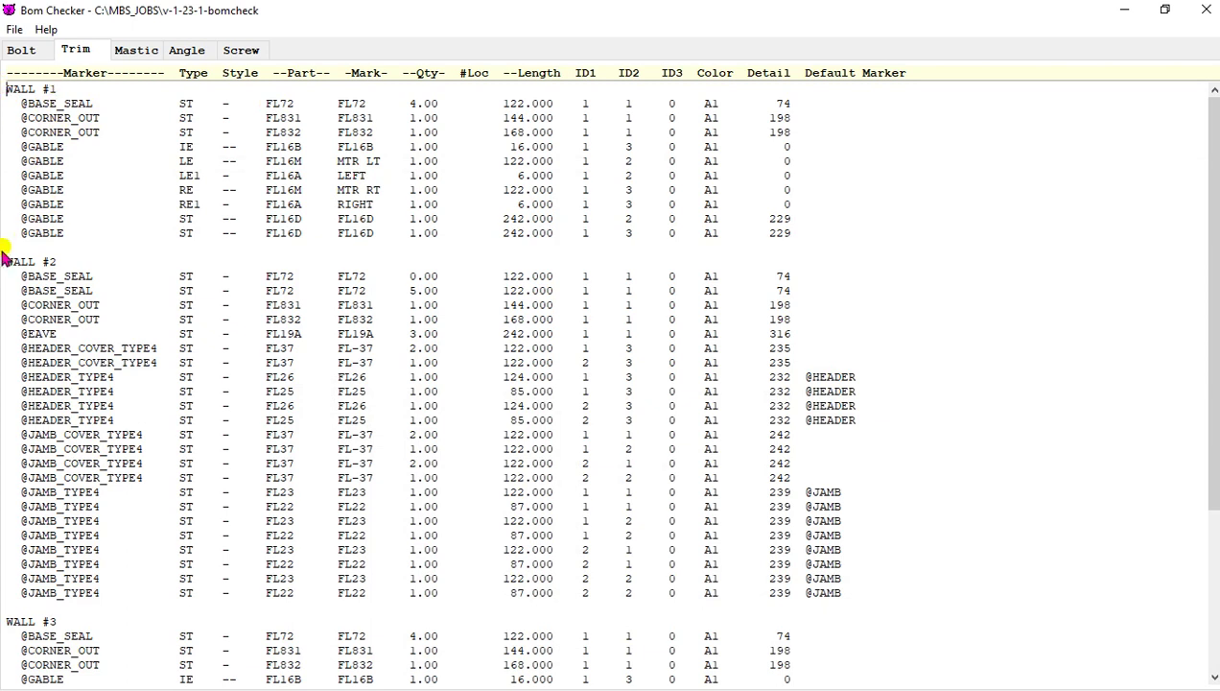
- Look through the Trim report from WALL #1 to ROOF, and view the Mastic and Angle reports
{"action": "scroll", "coordinate": [86, 266], "scroll_direction": "down", "scroll_amount": 5}
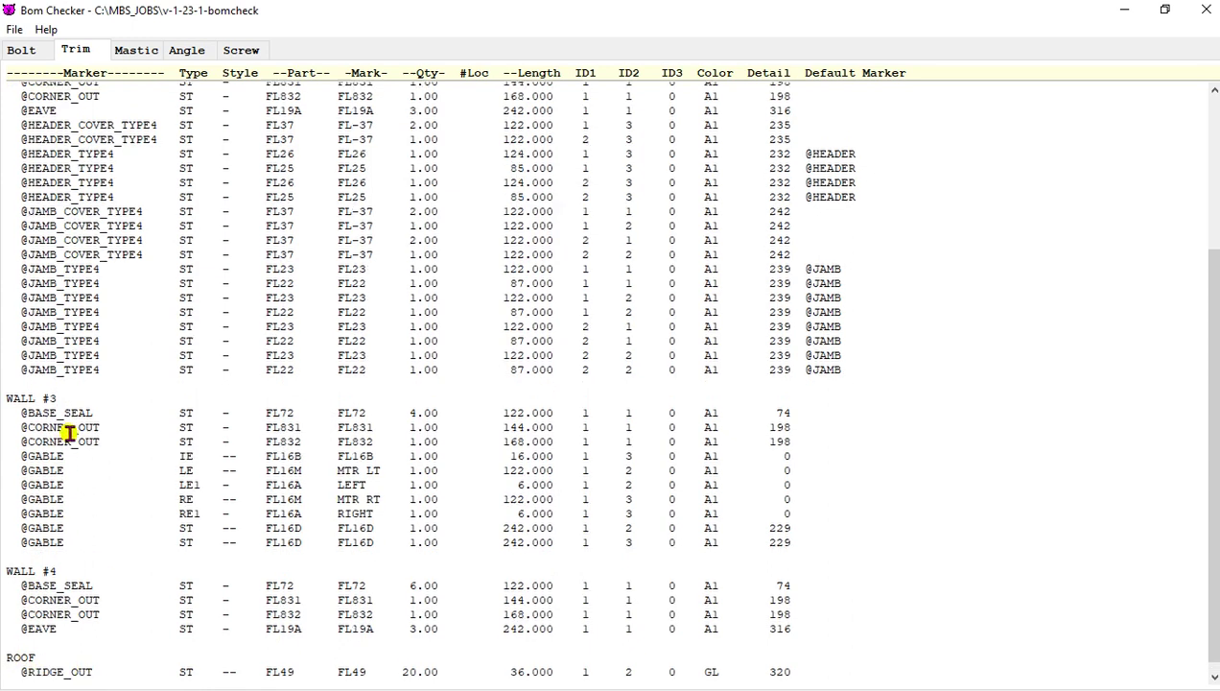
{"action": "scroll", "coordinate": [68, 431], "scroll_direction": "up", "scroll_amount": 5}
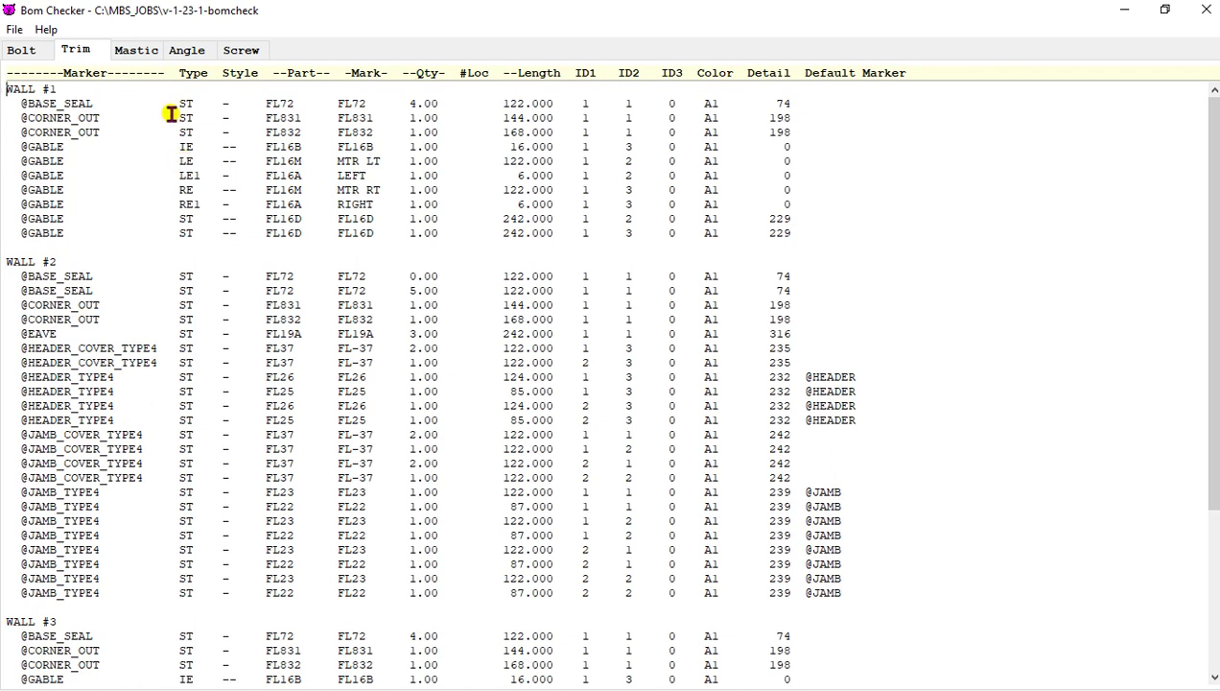
{"action": "left_click", "coordinate": [134, 52]}
{"action": "left_click", "coordinate": [190, 55]}
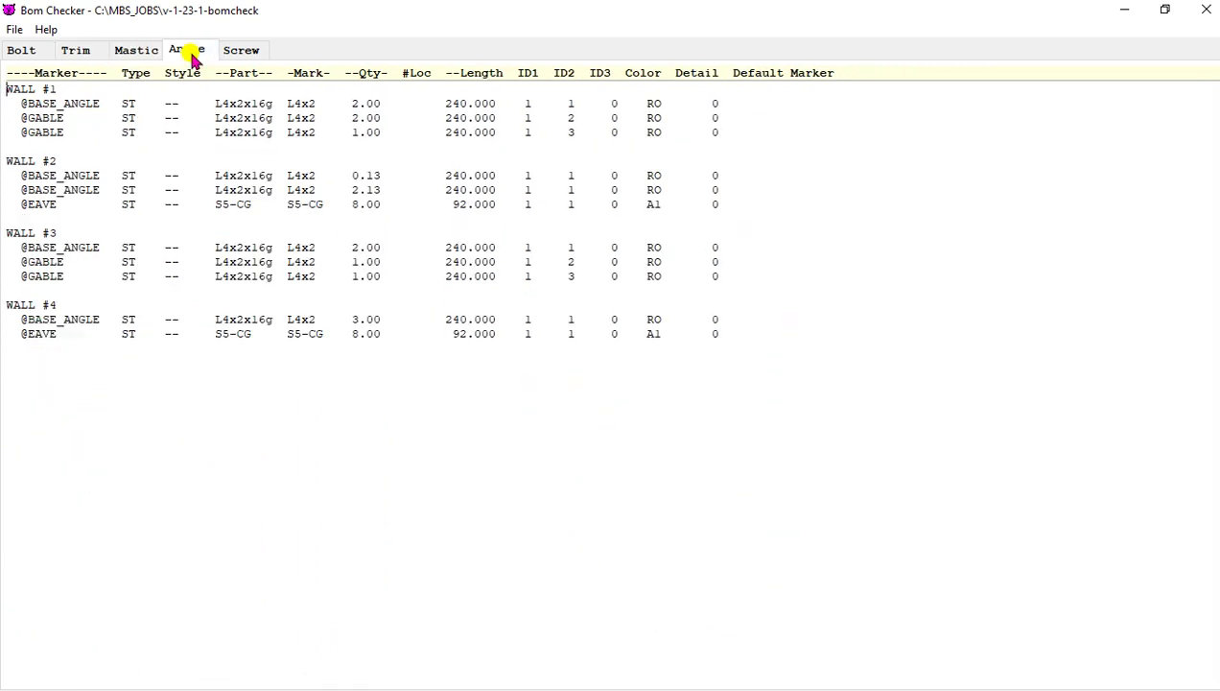
- Review the screw quantities and locations in the Screw report from WALL #1 down to ROOF
{"action": "left_click", "coordinate": [243, 55]}
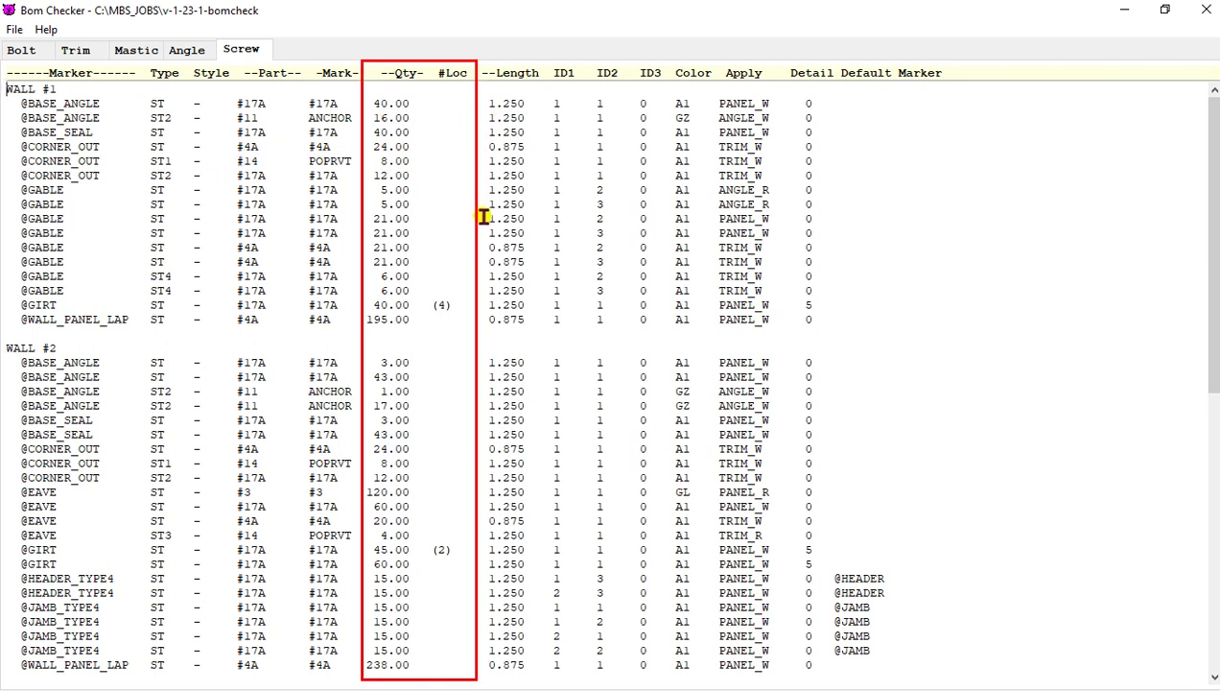
{"action": "scroll", "coordinate": [482, 213], "scroll_direction": "down", "scroll_amount": 3}
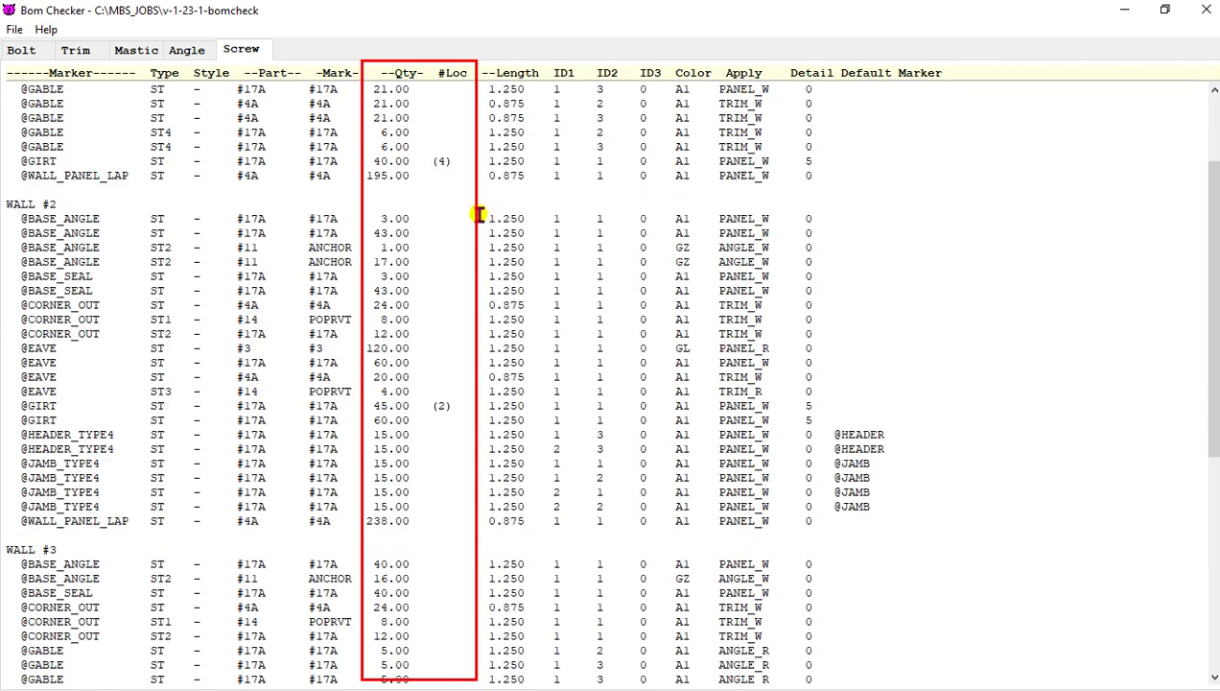
{"action": "scroll", "coordinate": [484, 212], "scroll_direction": "down", "scroll_amount": 10}
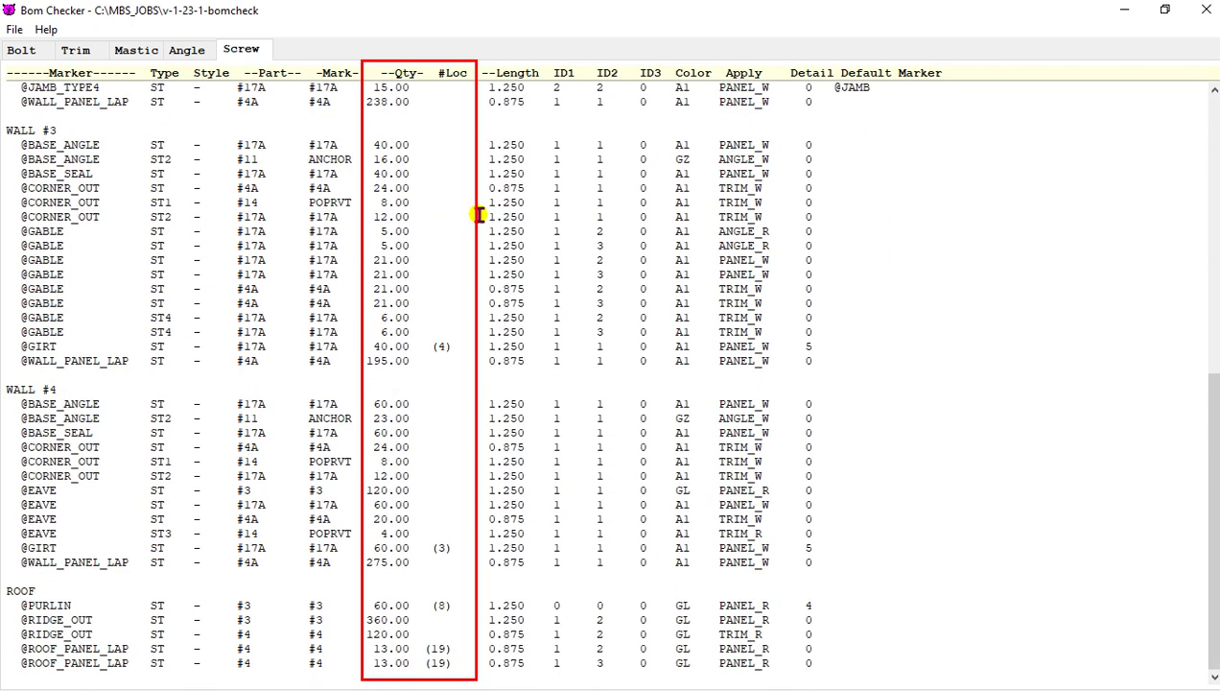
{"action": "scroll", "coordinate": [479, 213], "scroll_direction": "up", "scroll_amount": 13}
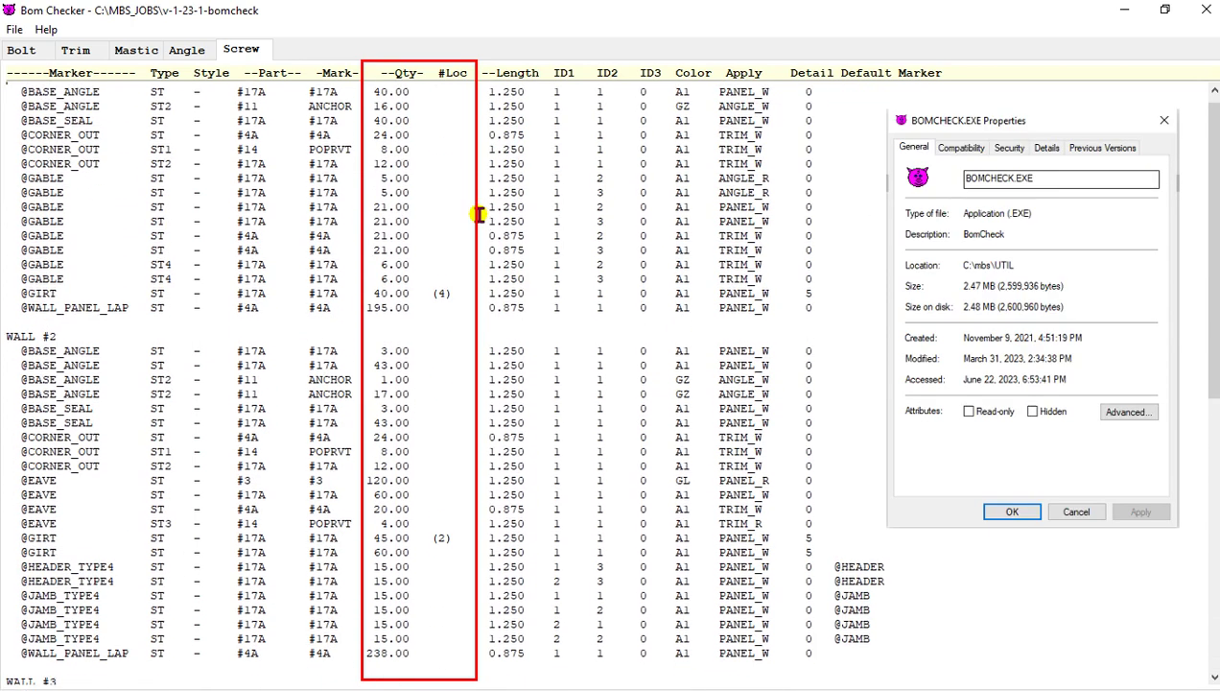